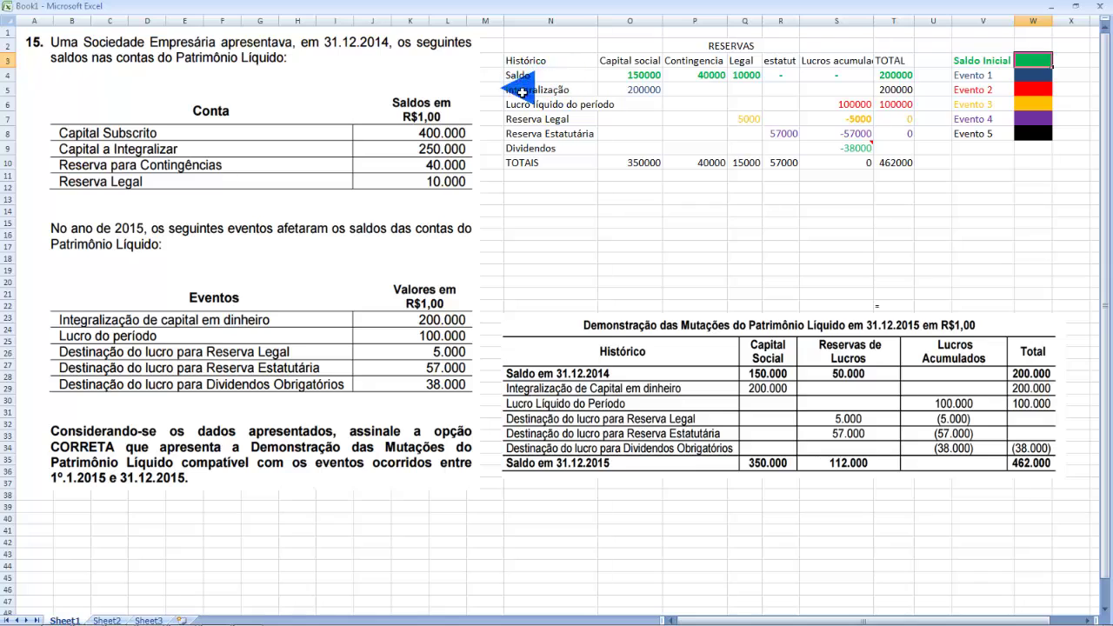
Review the history row labels and the column headings from Capital social to TOTAL in the equity changes table
{"action": "left_click", "coordinate": [551, 93]}
{"action": "left_click", "coordinate": [560, 104]}
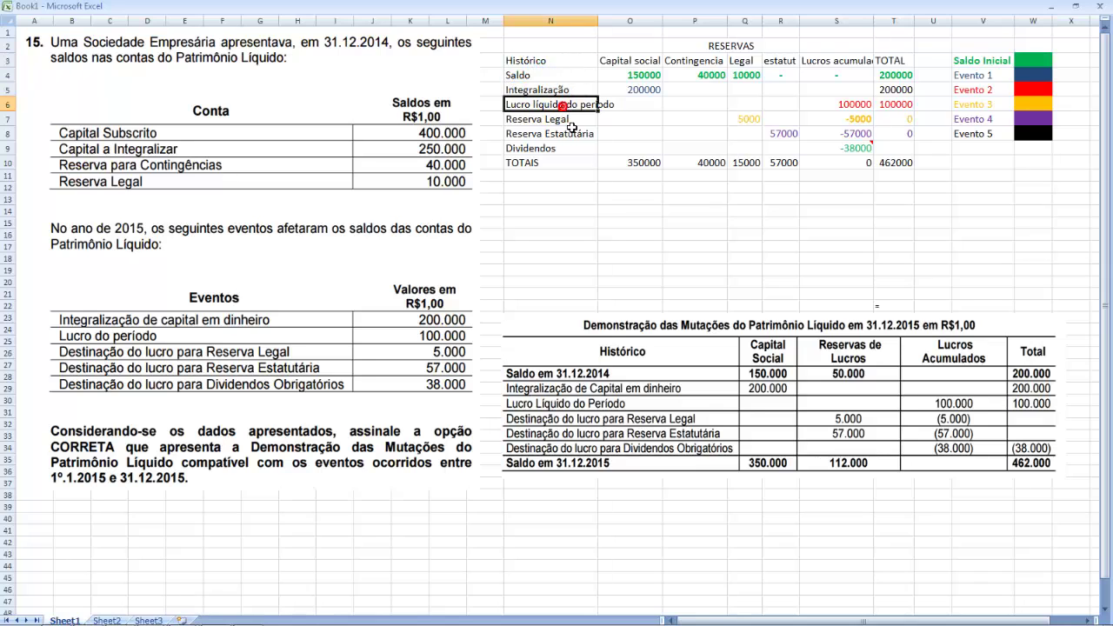
{"action": "left_click", "coordinate": [573, 119]}
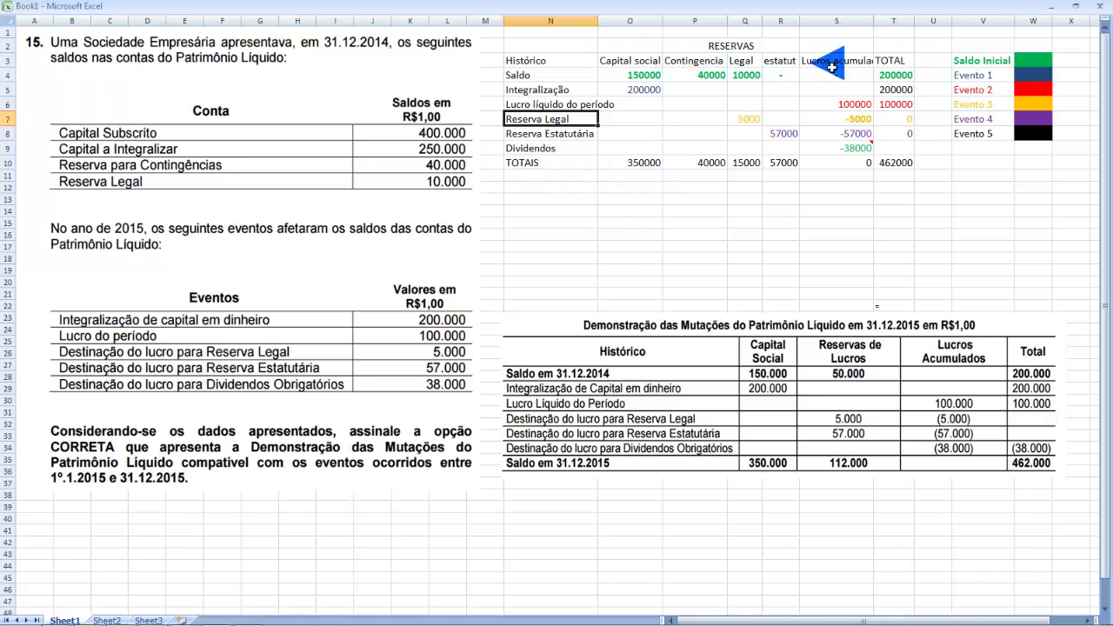
{"action": "left_click", "coordinate": [626, 62]}
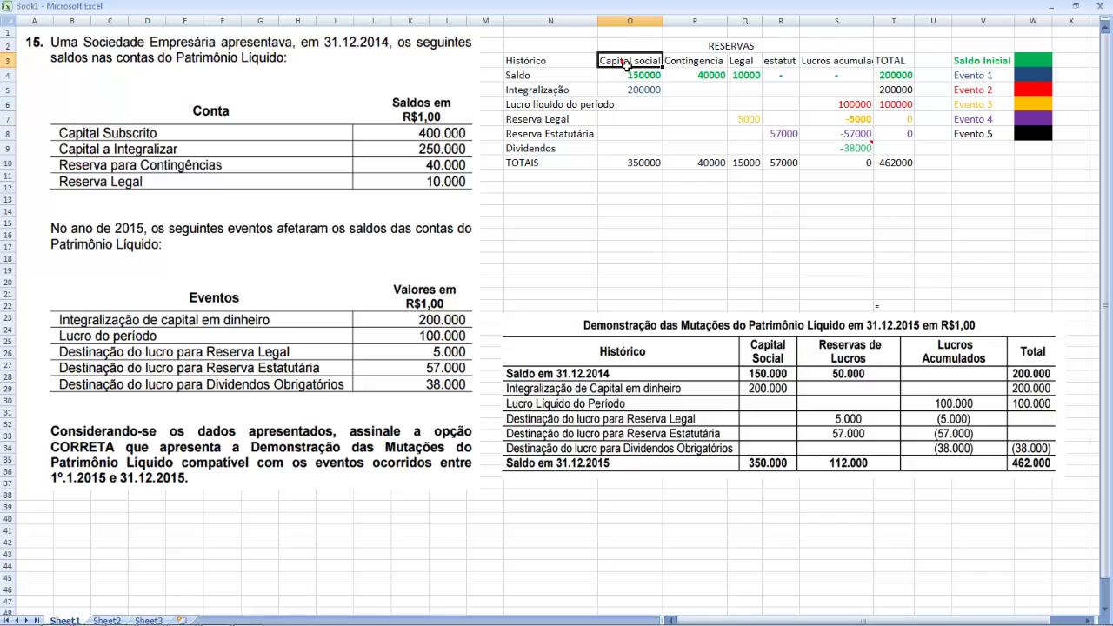
{"action": "left_click", "coordinate": [694, 63]}
{"action": "left_click", "coordinate": [742, 63]}
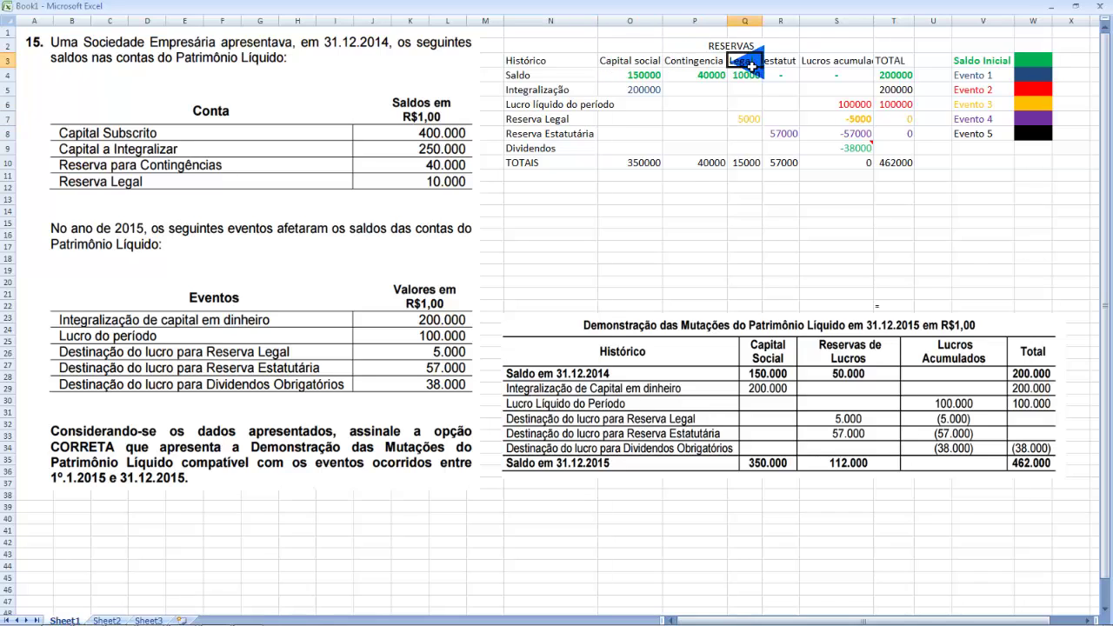
{"action": "left_click", "coordinate": [785, 63]}
{"action": "left_click", "coordinate": [813, 63]}
{"action": "left_click", "coordinate": [885, 64]}
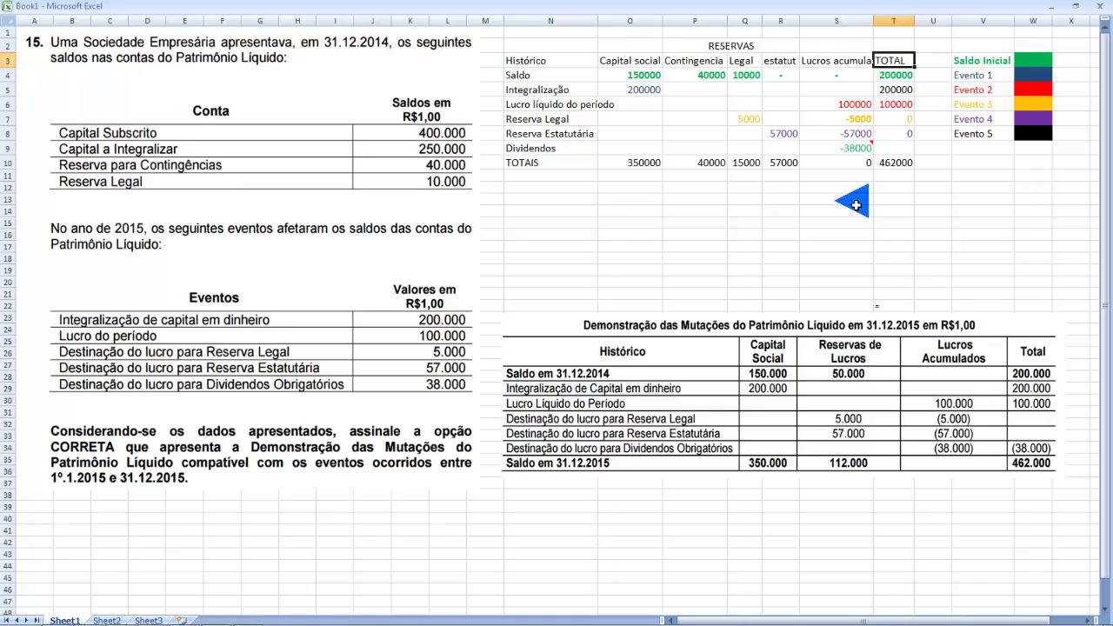
Examine the opening balance entries for share capital, including its formula, contingency reserve and legal reserve against the problem's account balances
{"action": "left_click", "coordinate": [1023, 62]}
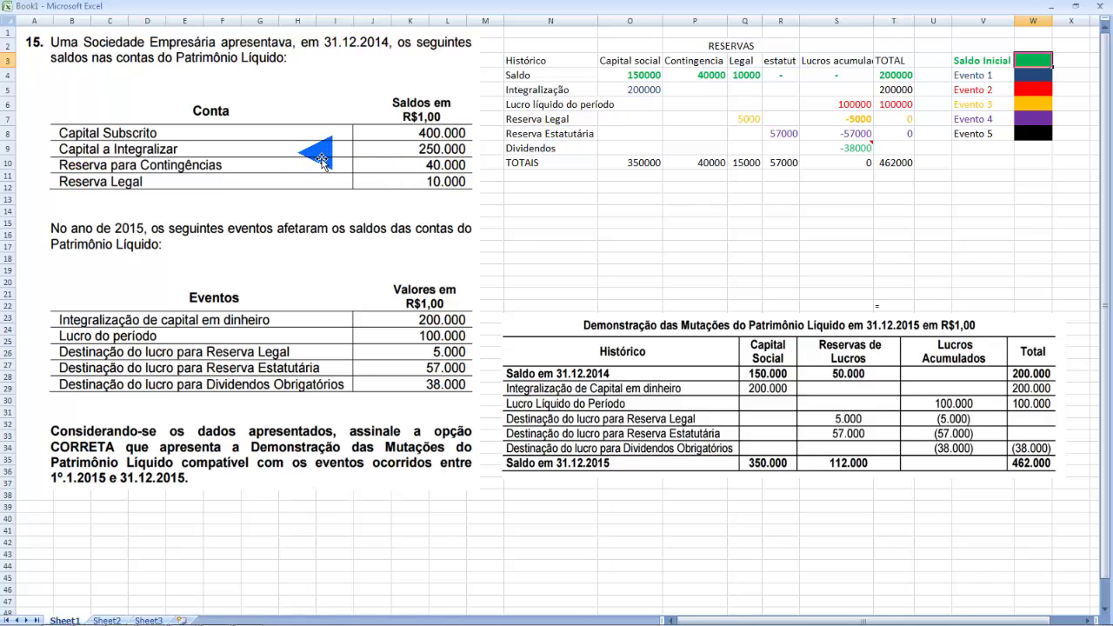
{"action": "left_click", "coordinate": [628, 76]}
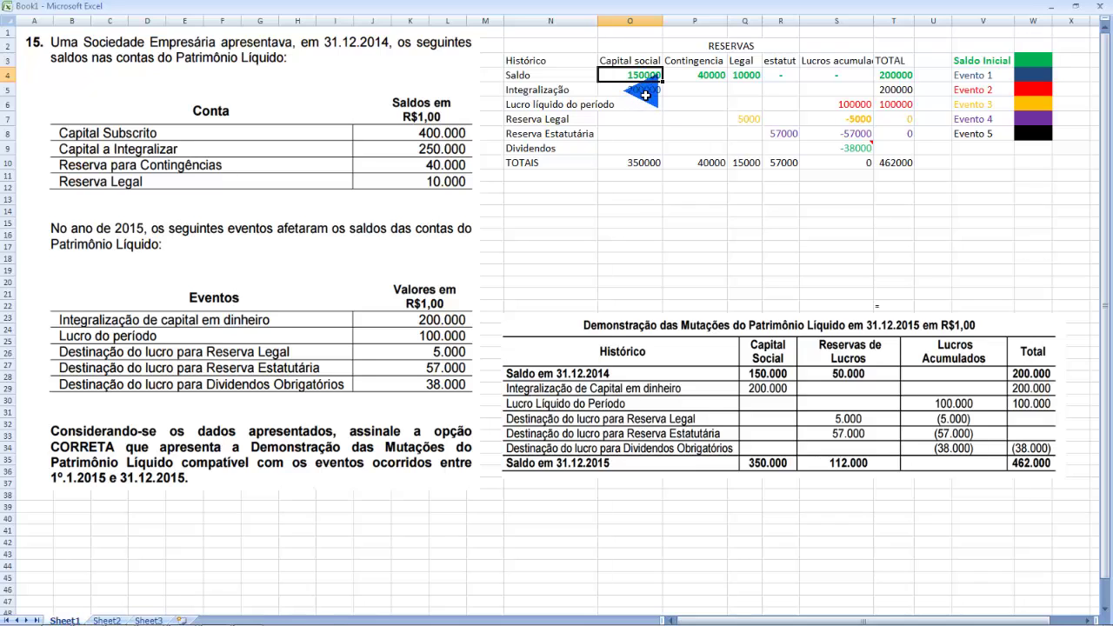
{"action": "double_click", "coordinate": [651, 80]}
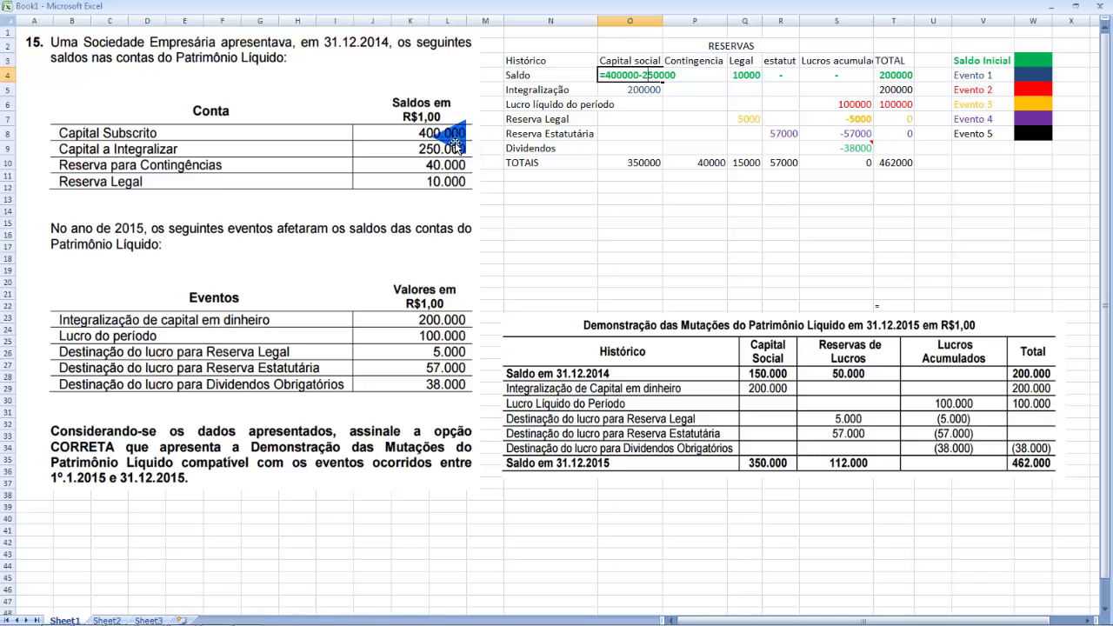
{"action": "left_click", "coordinate": [641, 92]}
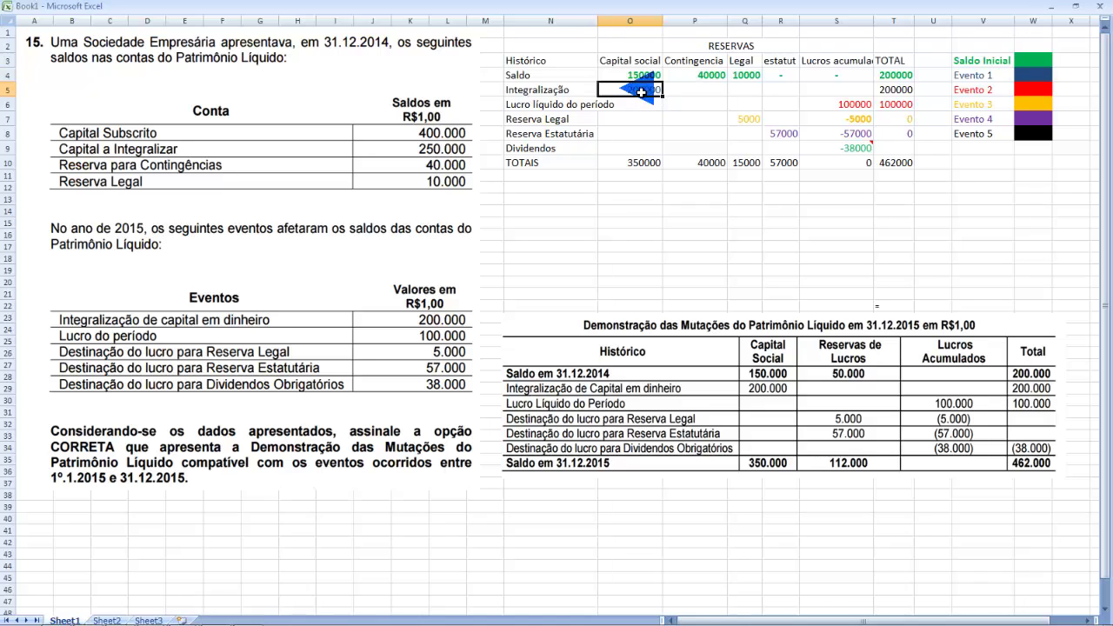
{"action": "left_click", "coordinate": [619, 78]}
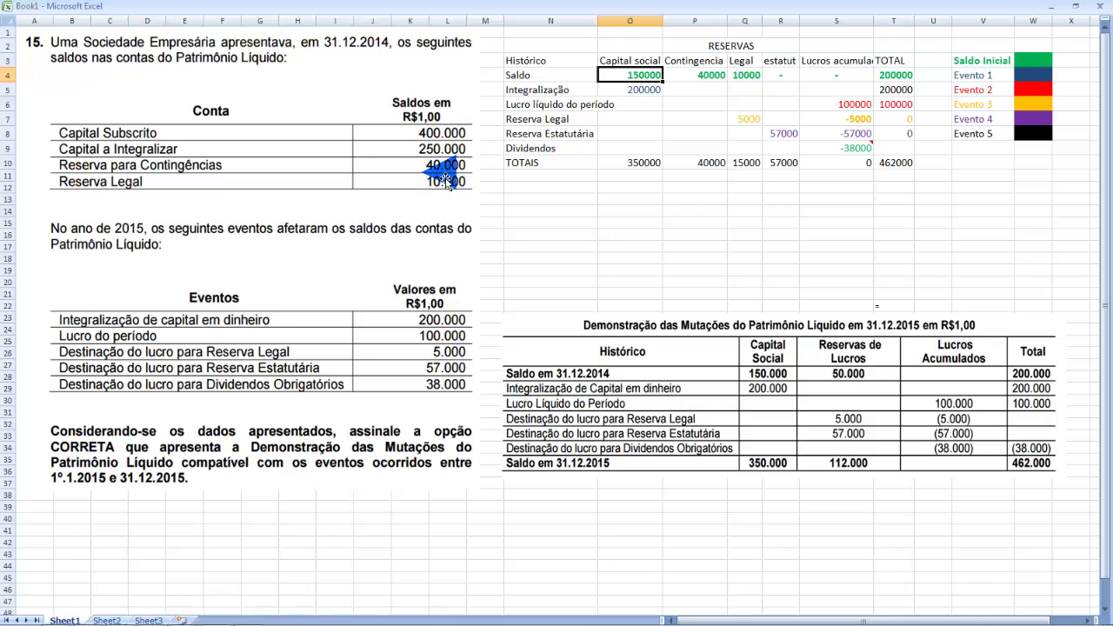
{"action": "left_click", "coordinate": [700, 78]}
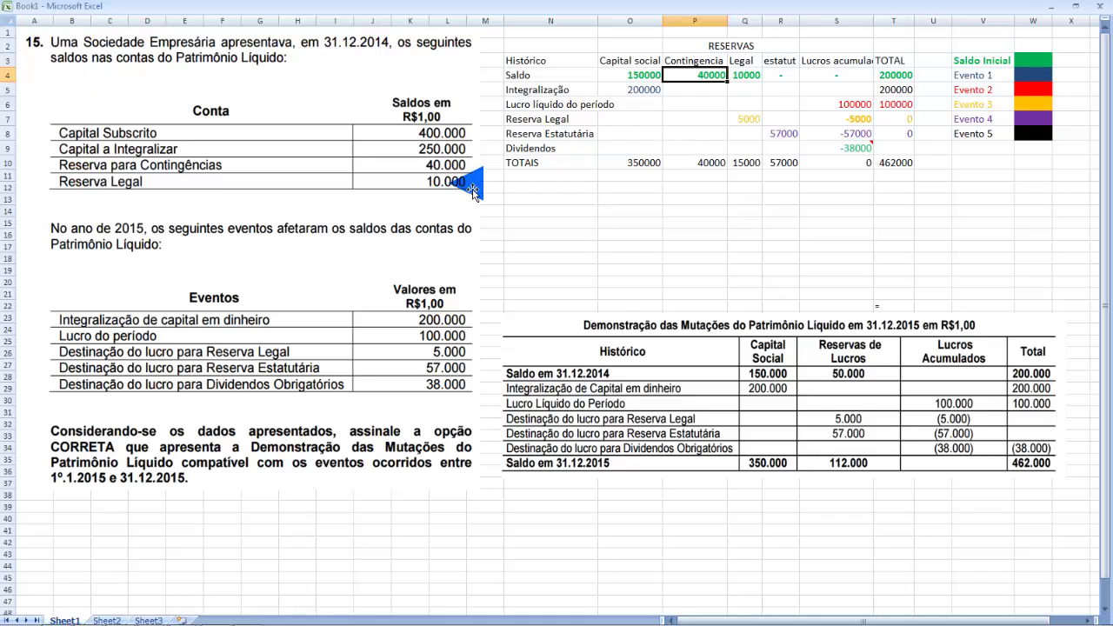
{"action": "left_click", "coordinate": [758, 90]}
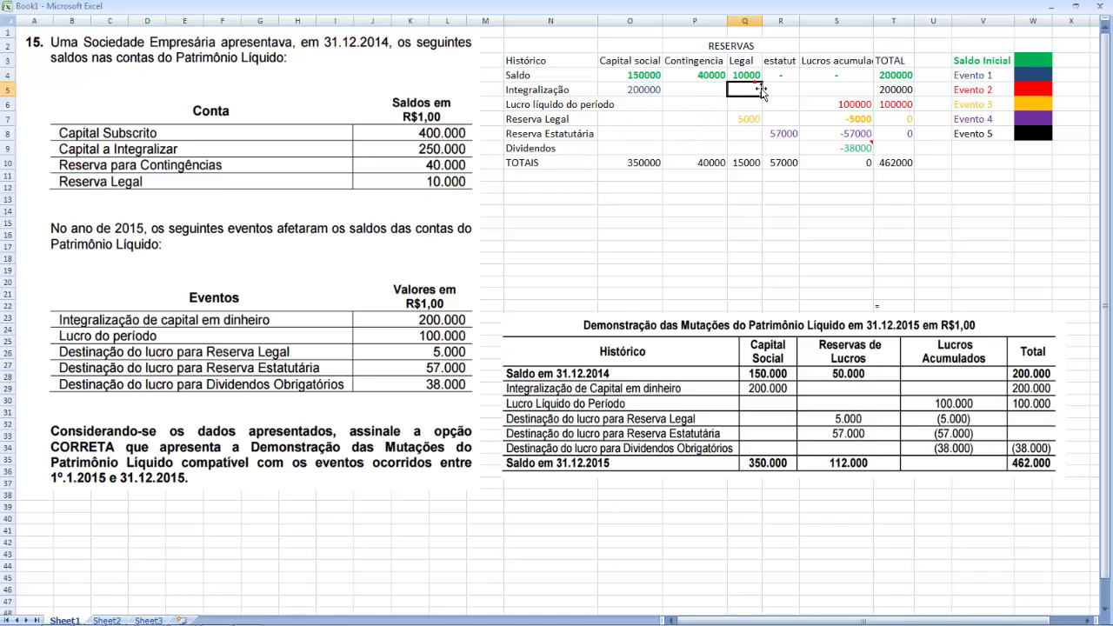
{"action": "left_click", "coordinate": [757, 78]}
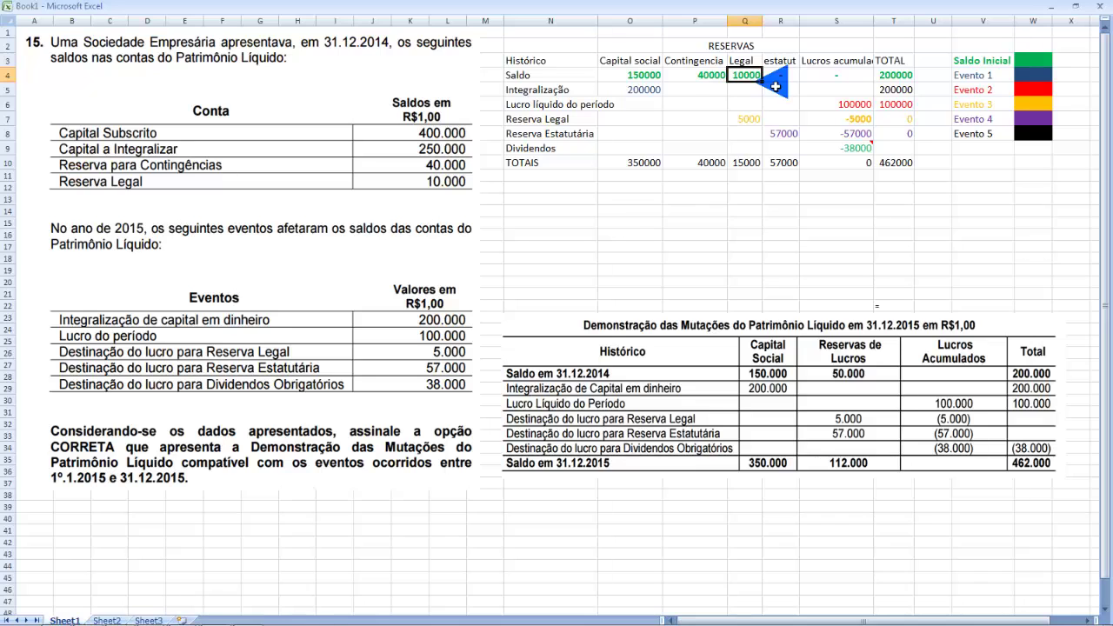
Inspect the TOTAL formula of the Saldo row and compare it with the row's individual balances
{"action": "left_click_drag", "start_coordinate": [613, 78], "coordinate": [856, 80]}
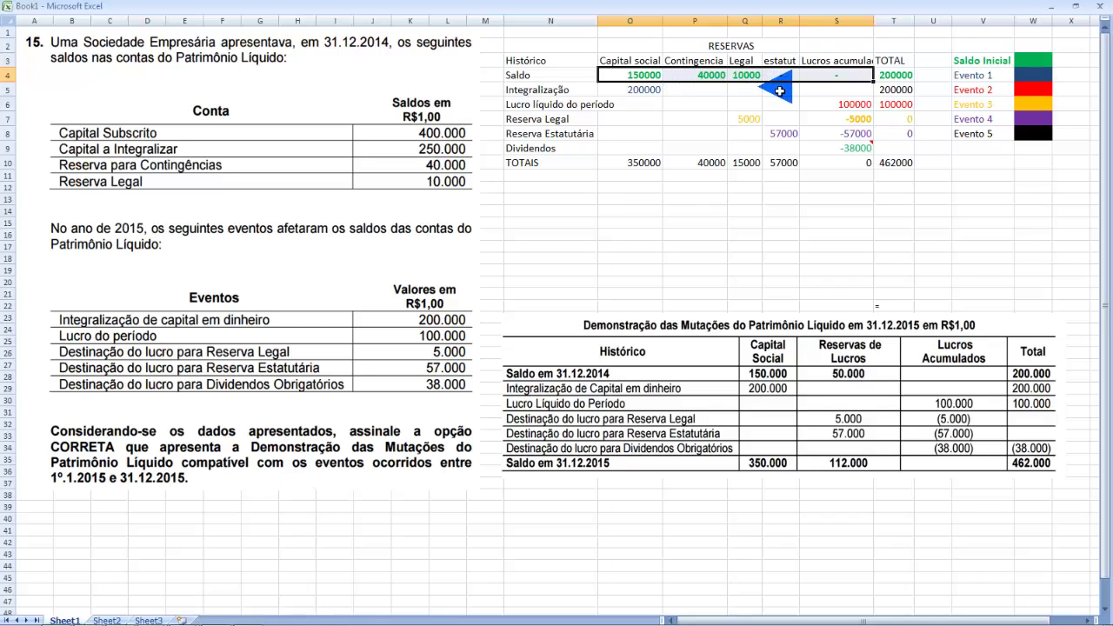
{"action": "double_click", "coordinate": [902, 76]}
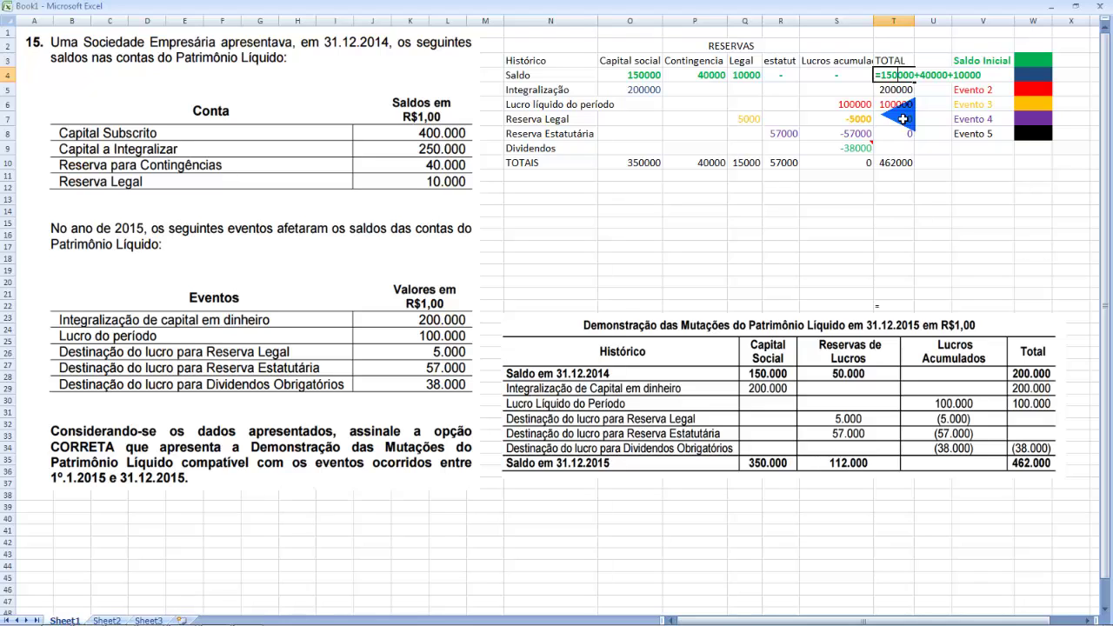
{"action": "key", "text": "Return"}
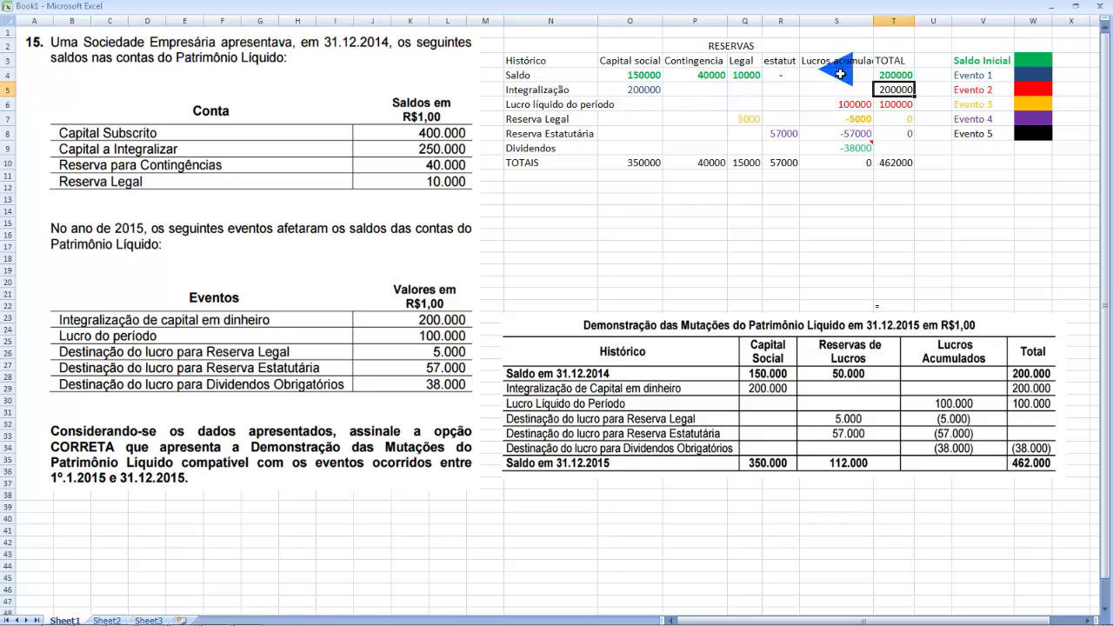
{"action": "left_click", "coordinate": [898, 78]}
{"action": "left_click_drag", "start_coordinate": [635, 78], "coordinate": [844, 81]}
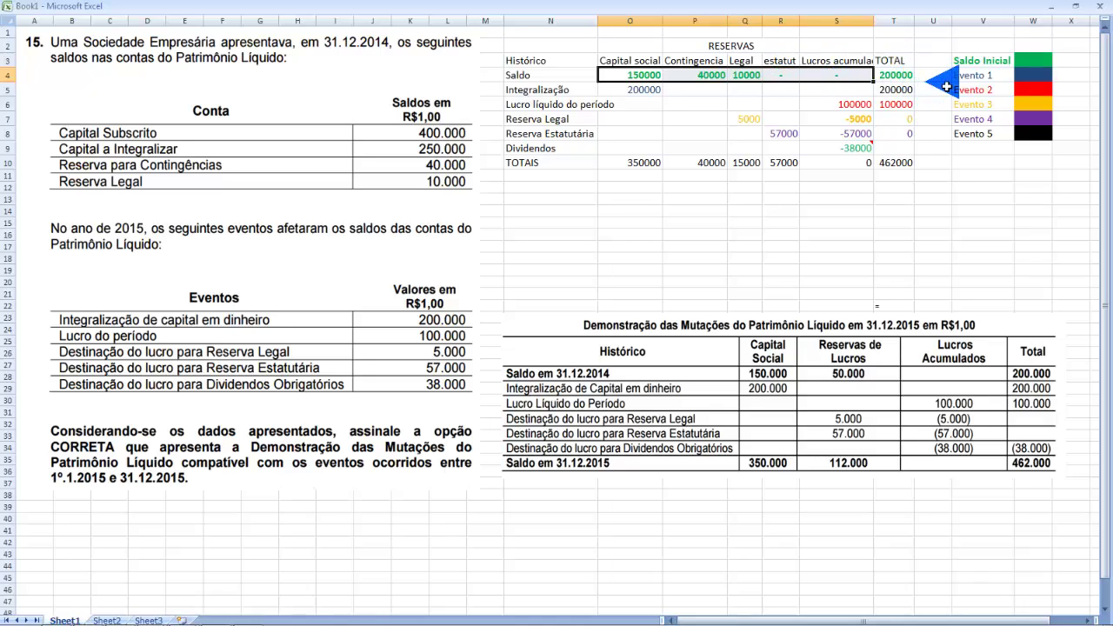
Trace Evento 1, the capital paid in cash, through the Capital social and TOTAL columns of the Integralização row
{"action": "left_click", "coordinate": [1033, 77]}
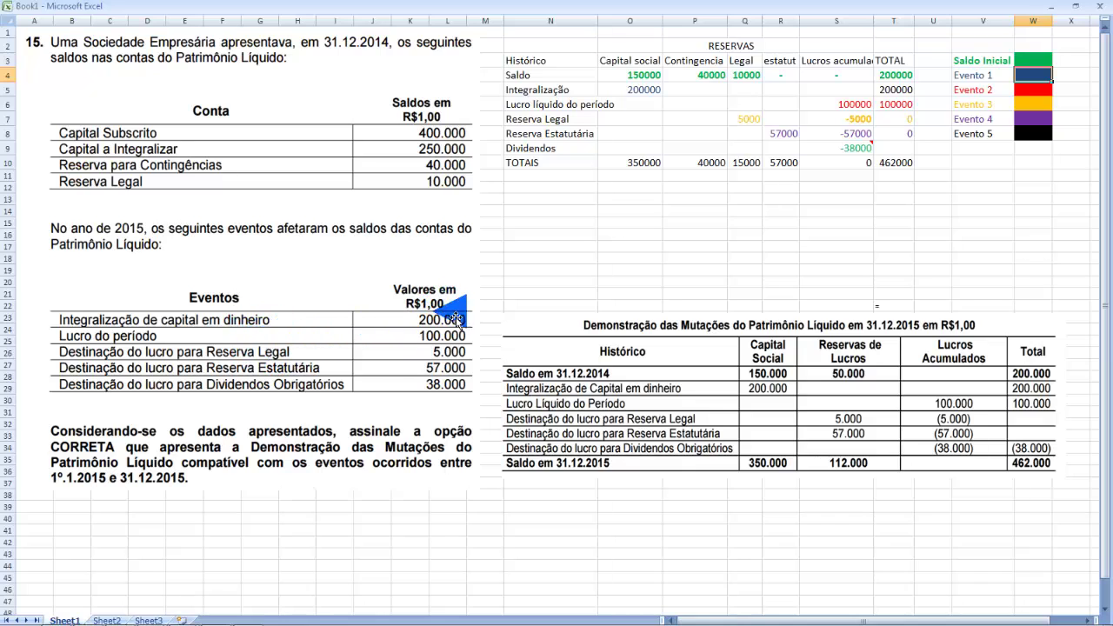
{"action": "left_click", "coordinate": [658, 93]}
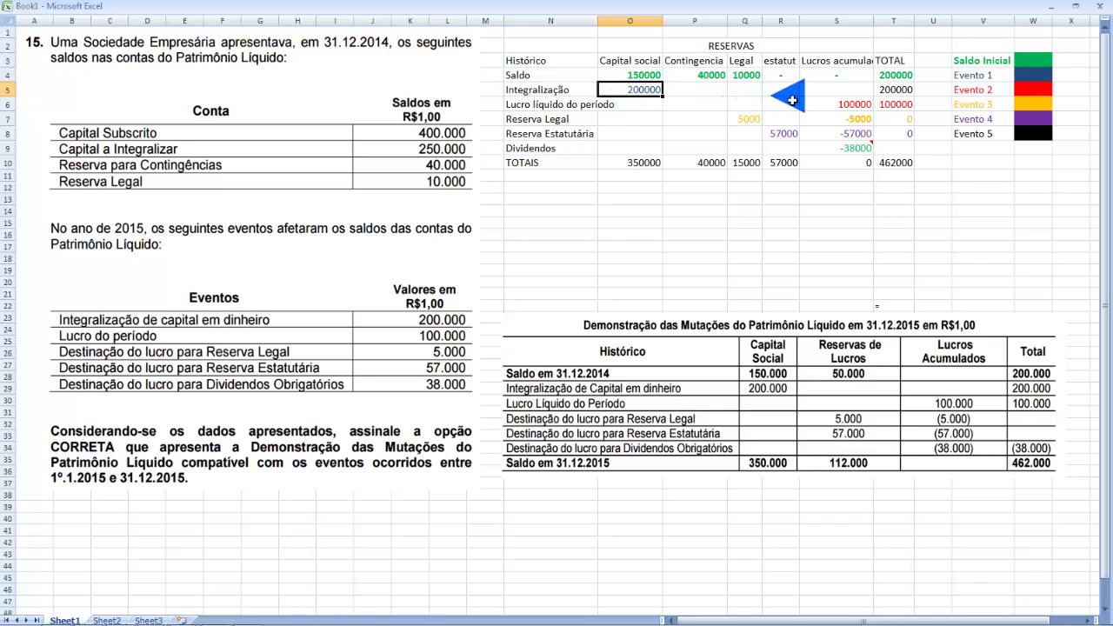
{"action": "left_click", "coordinate": [894, 93]}
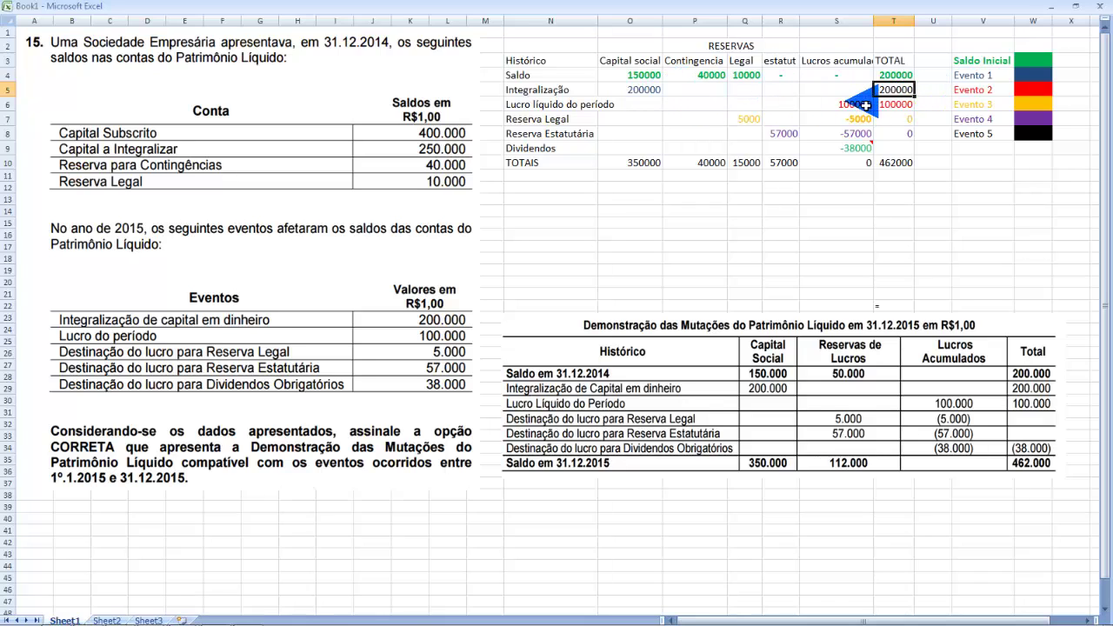
Trace Evento 2, the profit for the period, through the accumulated profits and TOTAL columns of its row
{"action": "left_click", "coordinate": [1051, 97]}
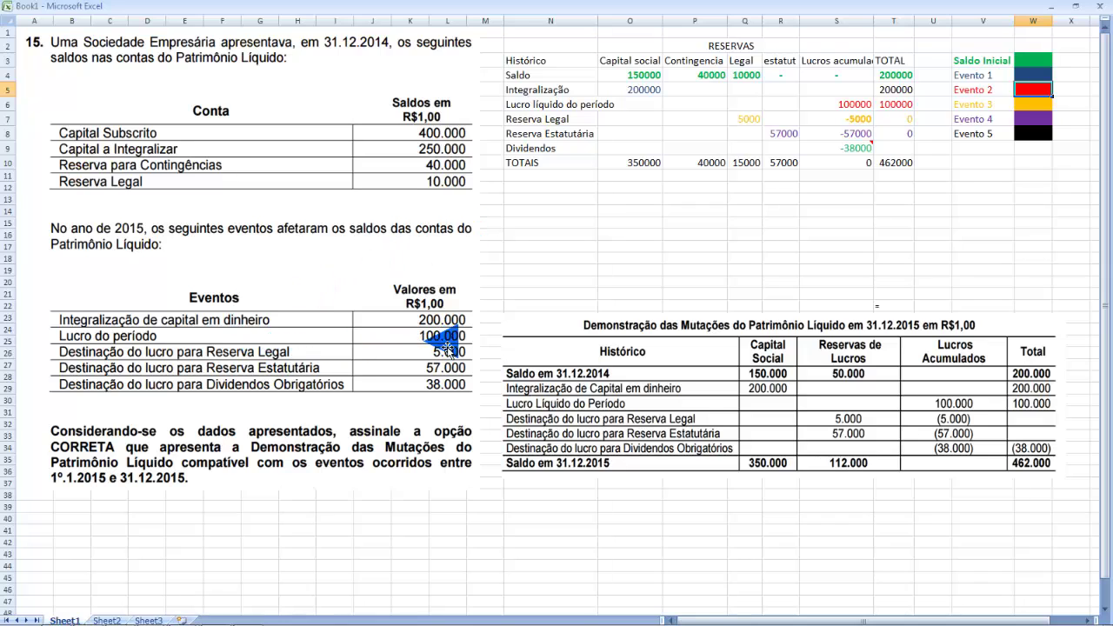
{"action": "left_click", "coordinate": [845, 104]}
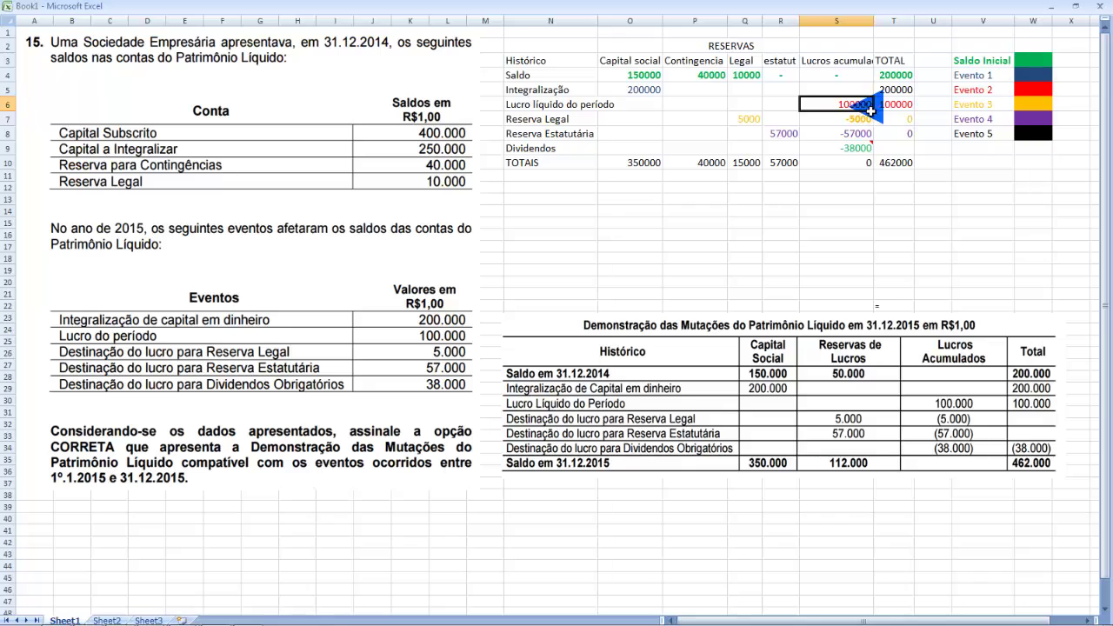
{"action": "key", "text": "Right"}
{"action": "key", "text": "Left"}
{"action": "key", "text": "Right"}
{"action": "key", "text": "Left"}
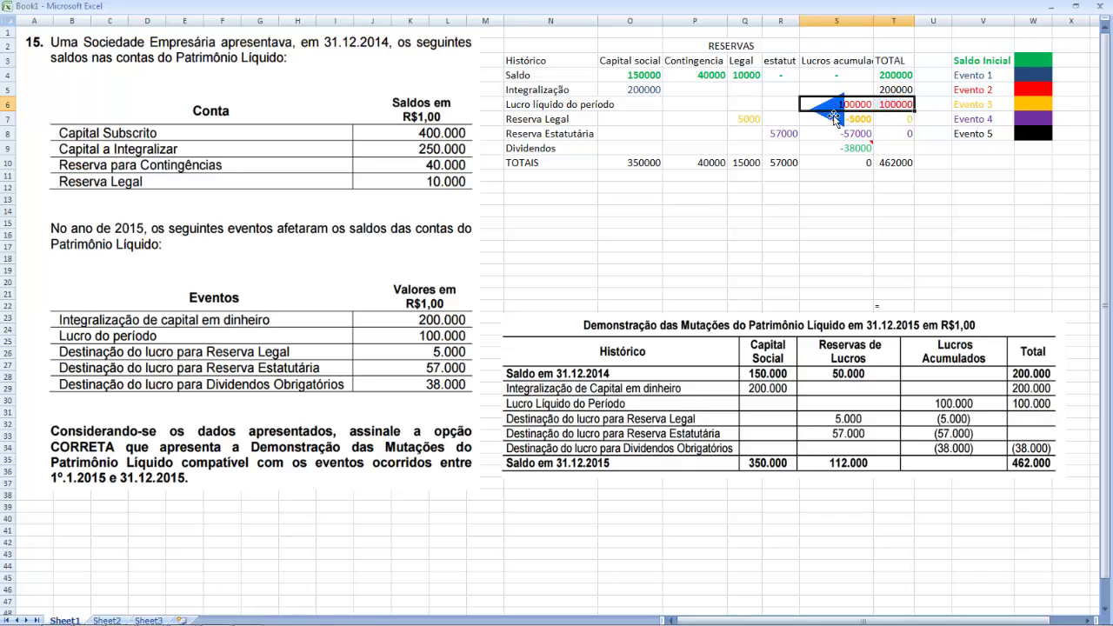
{"action": "left_click", "coordinate": [897, 108]}
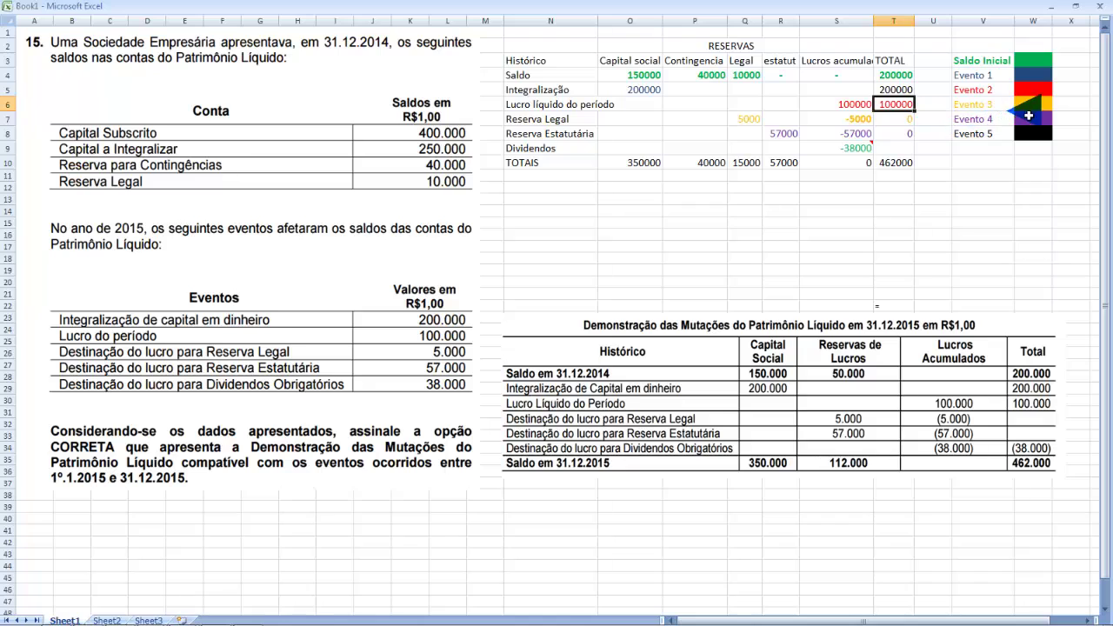
Trace Evento 3, the profit allocated to Reserva Legal, from accumulated profits to the Legal column and the row's TOTAL
{"action": "left_click", "coordinate": [1033, 105]}
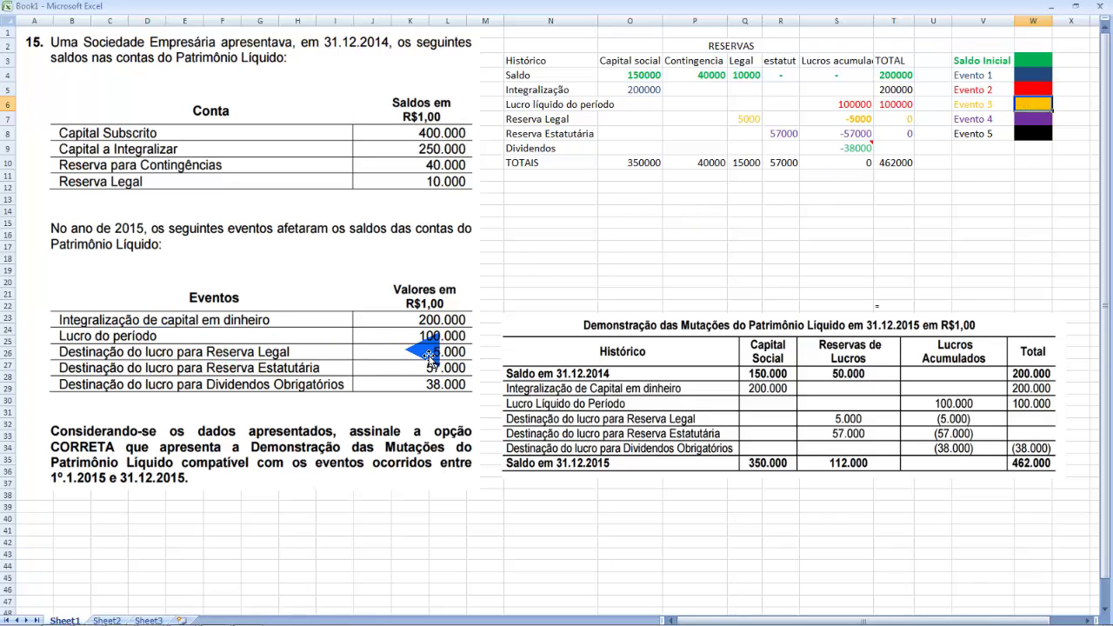
{"action": "left_click", "coordinate": [857, 104]}
{"action": "left_click", "coordinate": [870, 120]}
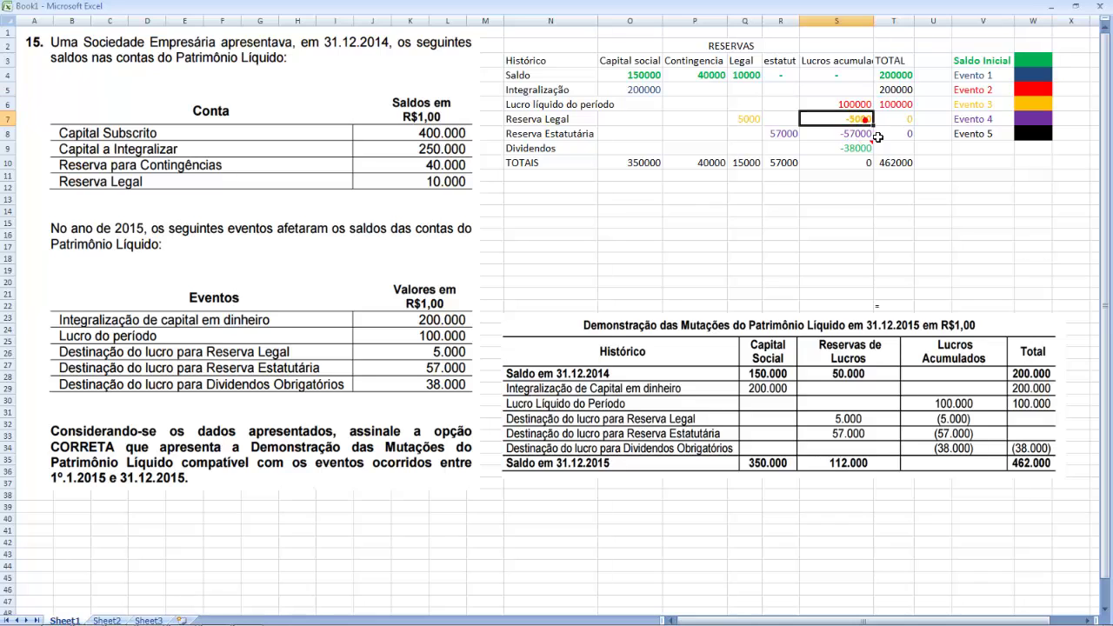
{"action": "mouse_move", "coordinate": [874, 149]}
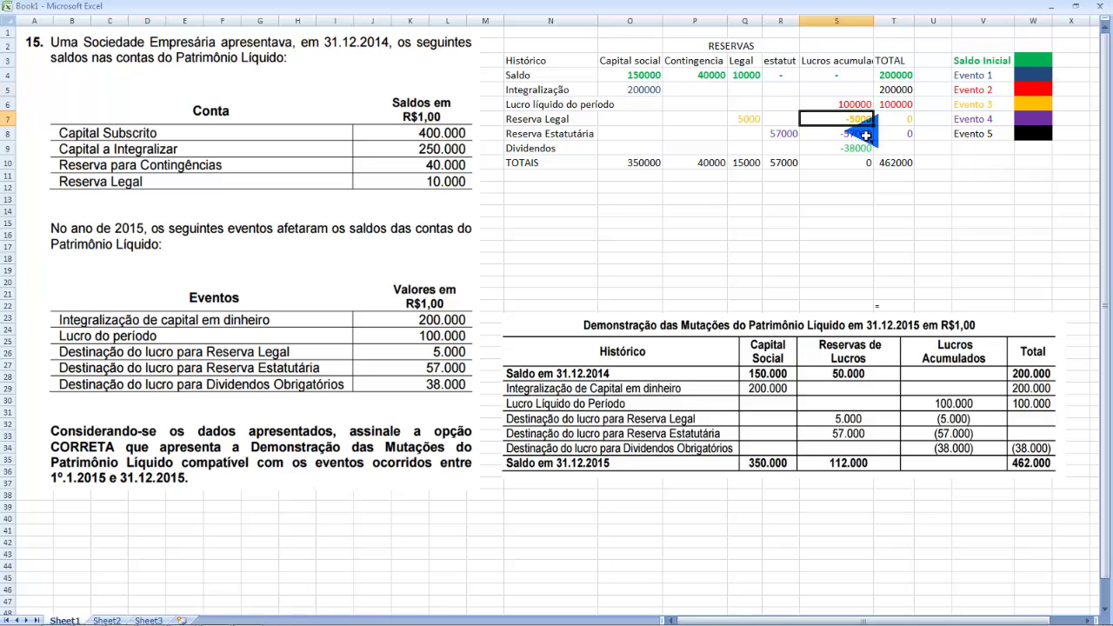
{"action": "left_click", "coordinate": [765, 119]}
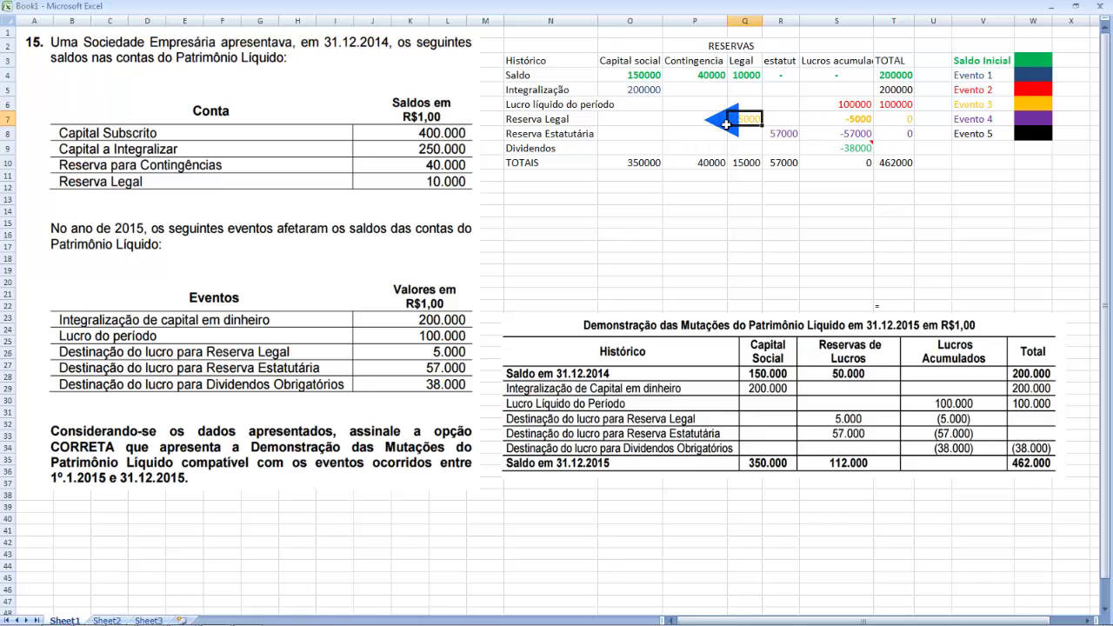
{"action": "left_click", "coordinate": [902, 122]}
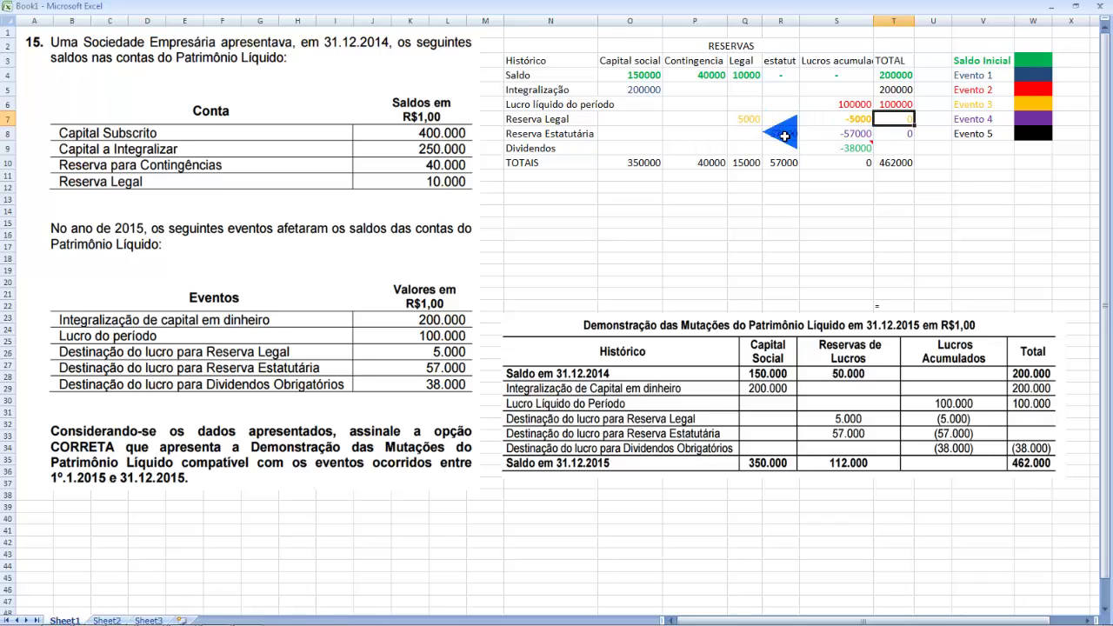
{"action": "left_click", "coordinate": [896, 121]}
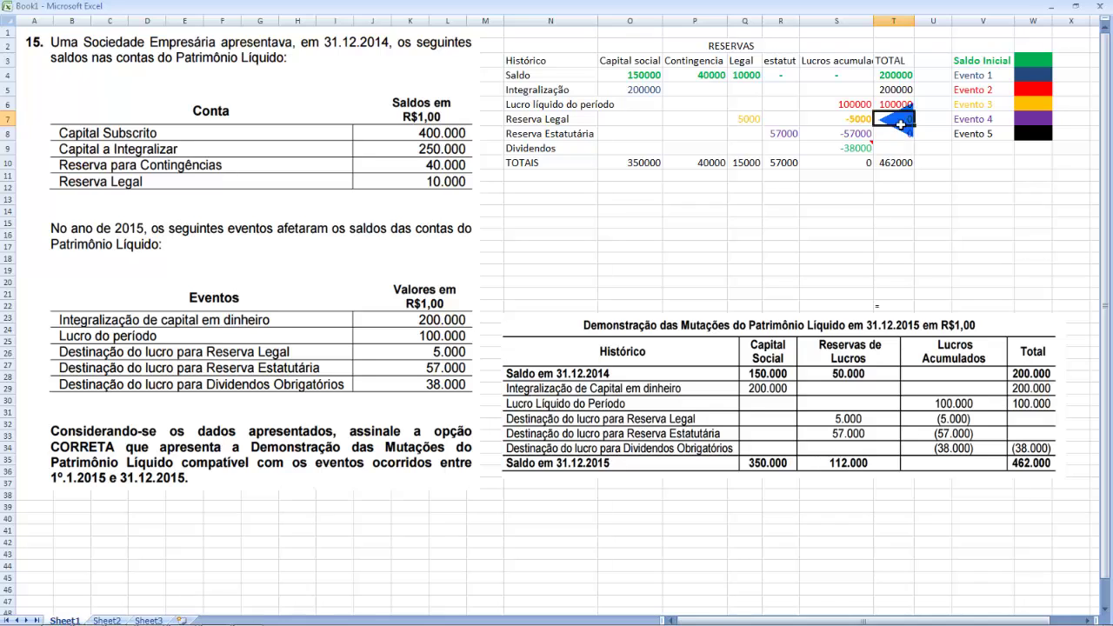
{"action": "left_click", "coordinate": [860, 120]}
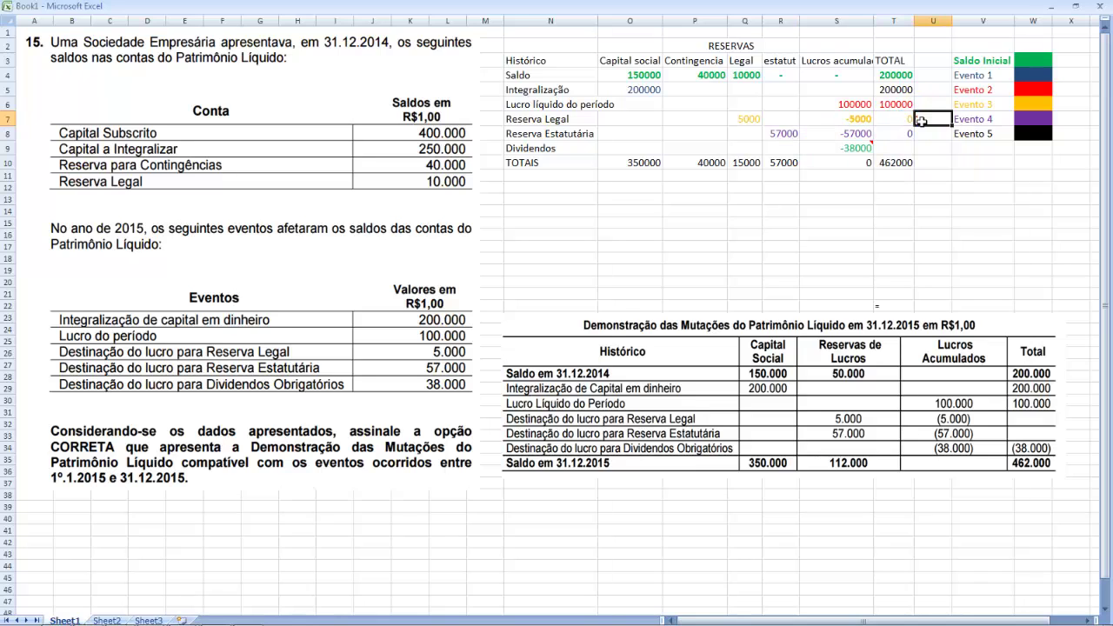
{"action": "left_click_drag", "start_coordinate": [746, 119], "coordinate": [845, 128]}
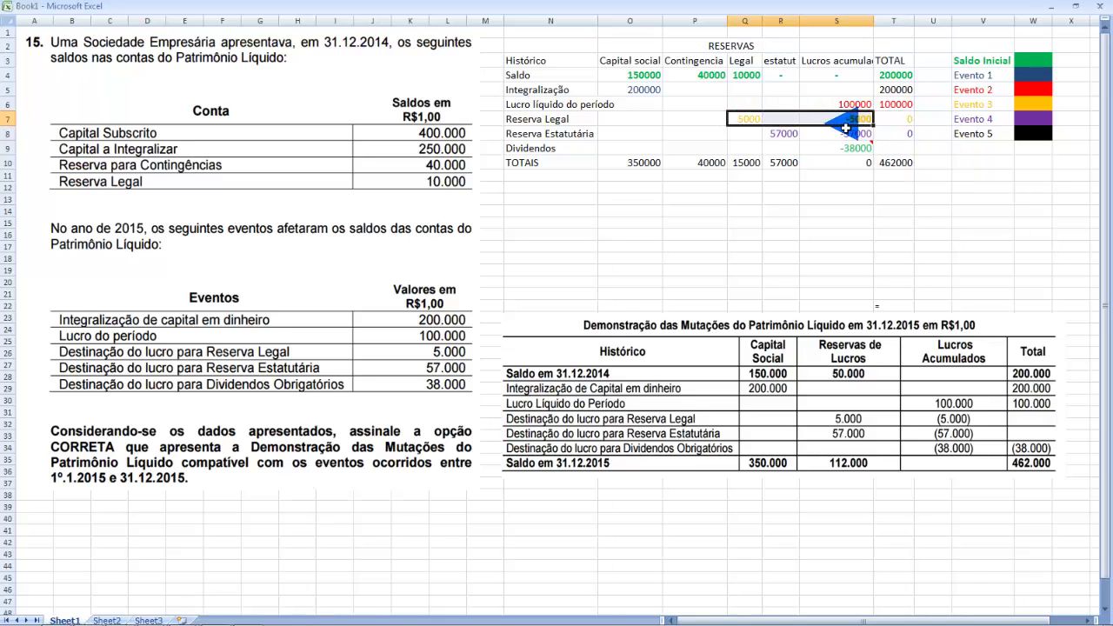
{"action": "left_click", "coordinate": [904, 121]}
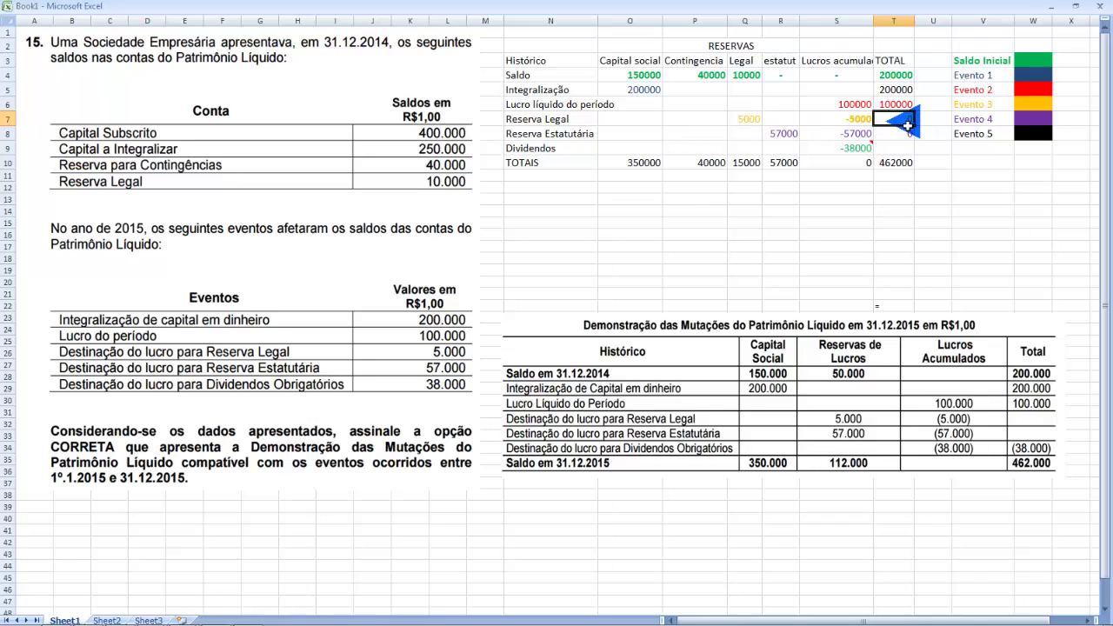
Trace Evento 4, the profit allocated to Reserva Estatutária, from accumulated profits to the statutory reserve column and the row's TOTAL
{"action": "left_click", "coordinate": [1030, 120]}
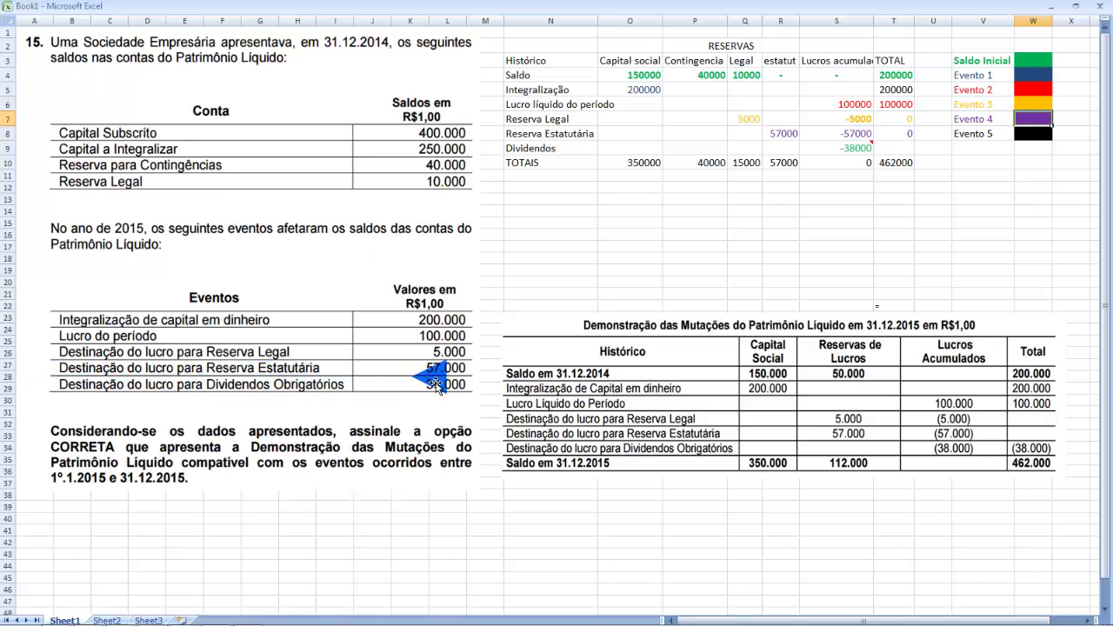
{"action": "left_click", "coordinate": [858, 138]}
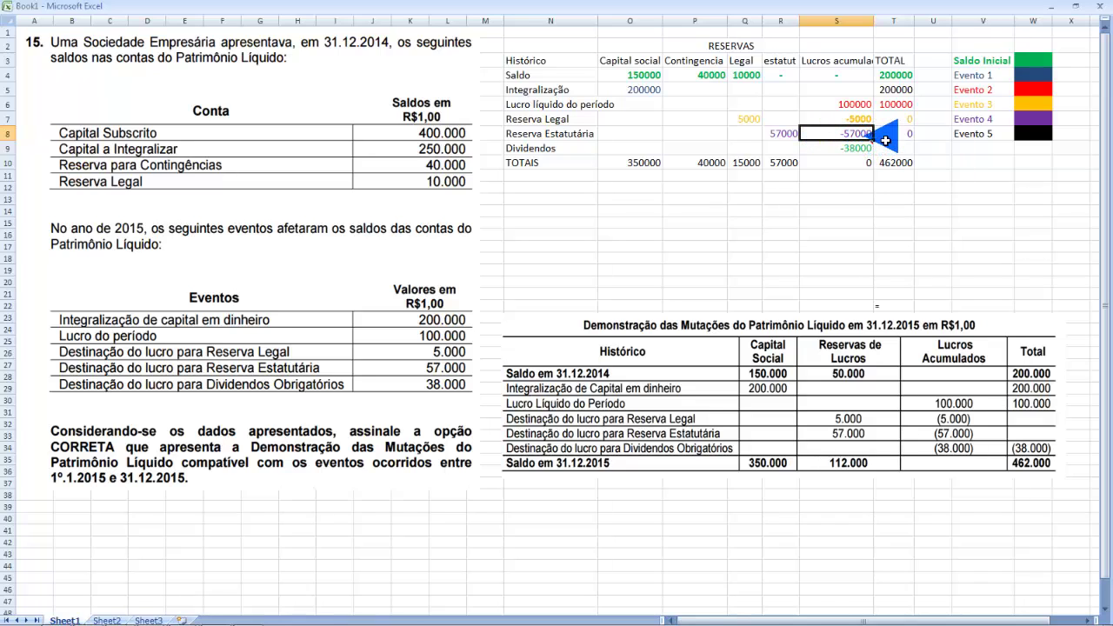
{"action": "left_click", "coordinate": [783, 133]}
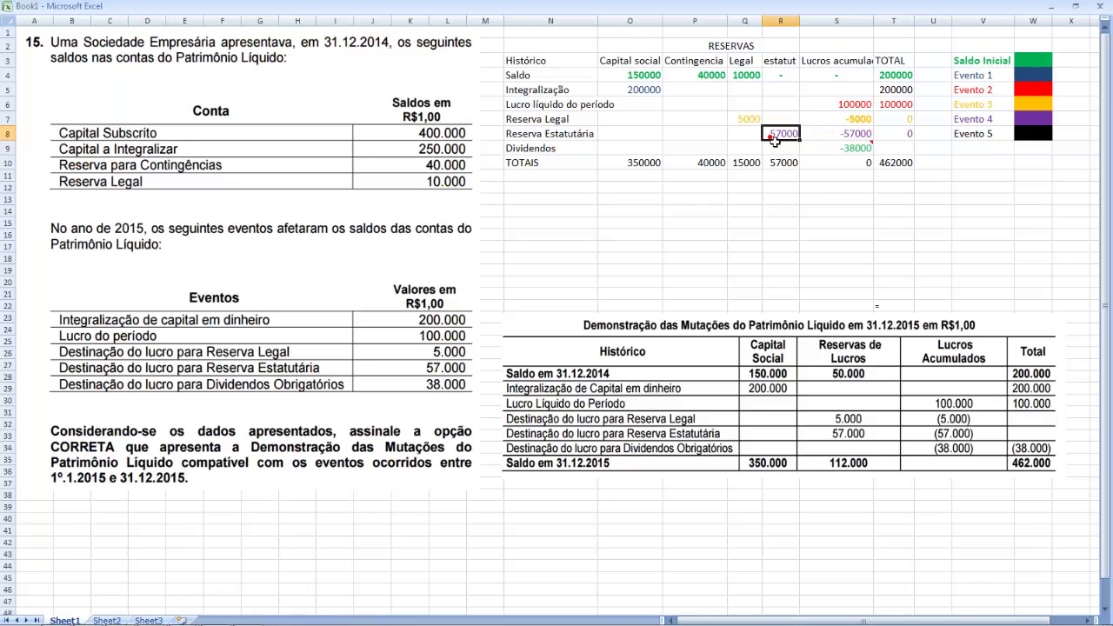
{"action": "left_click", "coordinate": [894, 135]}
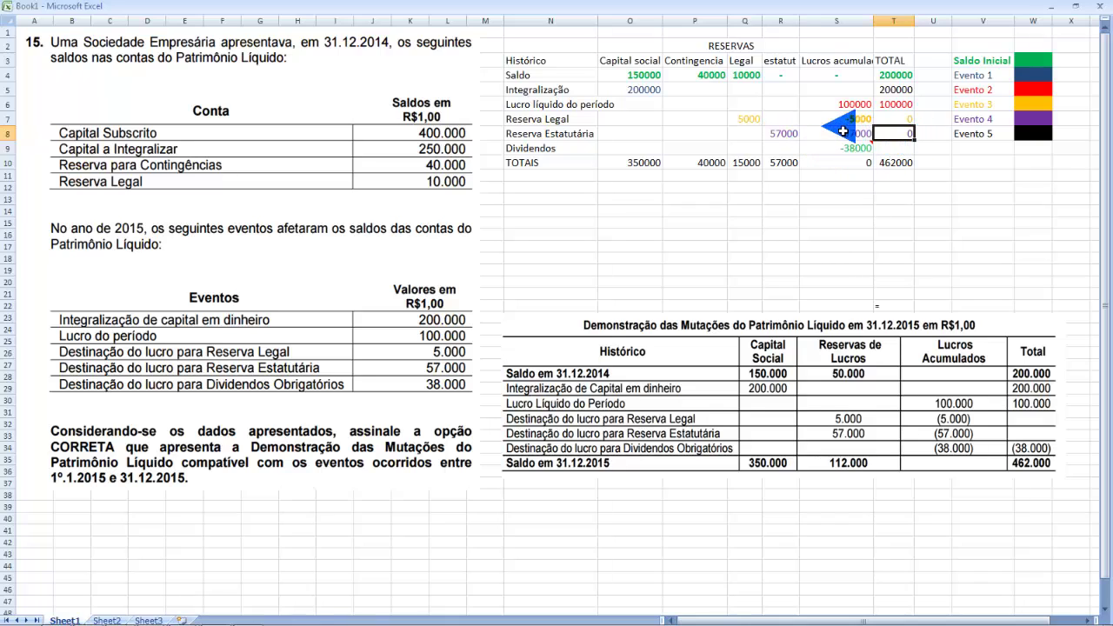
Recolor the Dividendos amount under Lucros acumulados in black to match the Evento 5 legend color
{"action": "left_click", "coordinate": [1033, 133]}
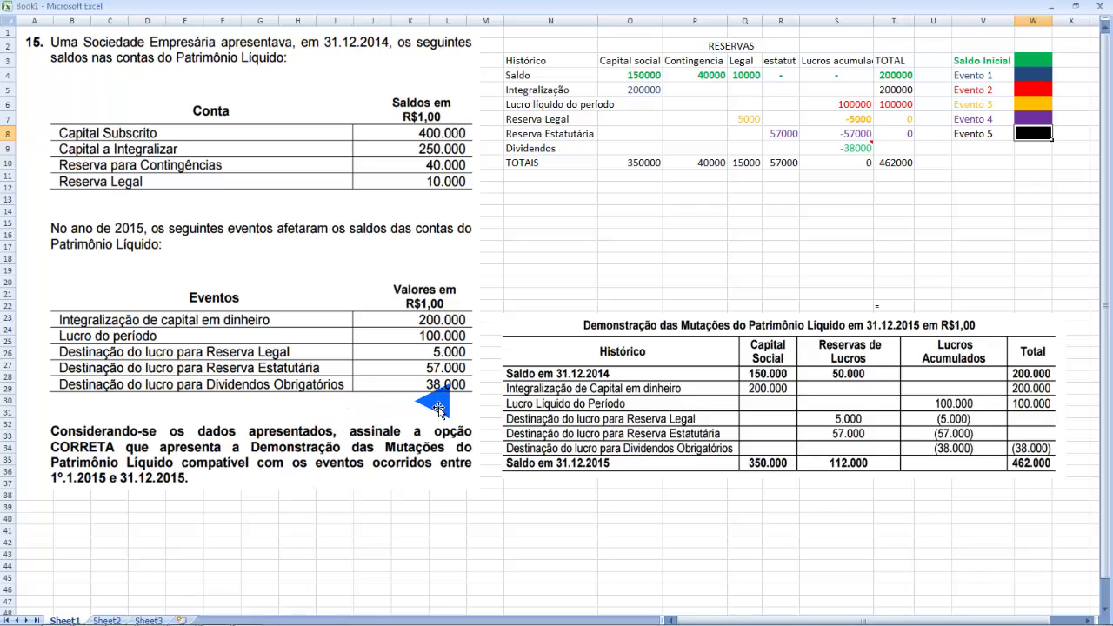
{"action": "left_click", "coordinate": [1057, 132]}
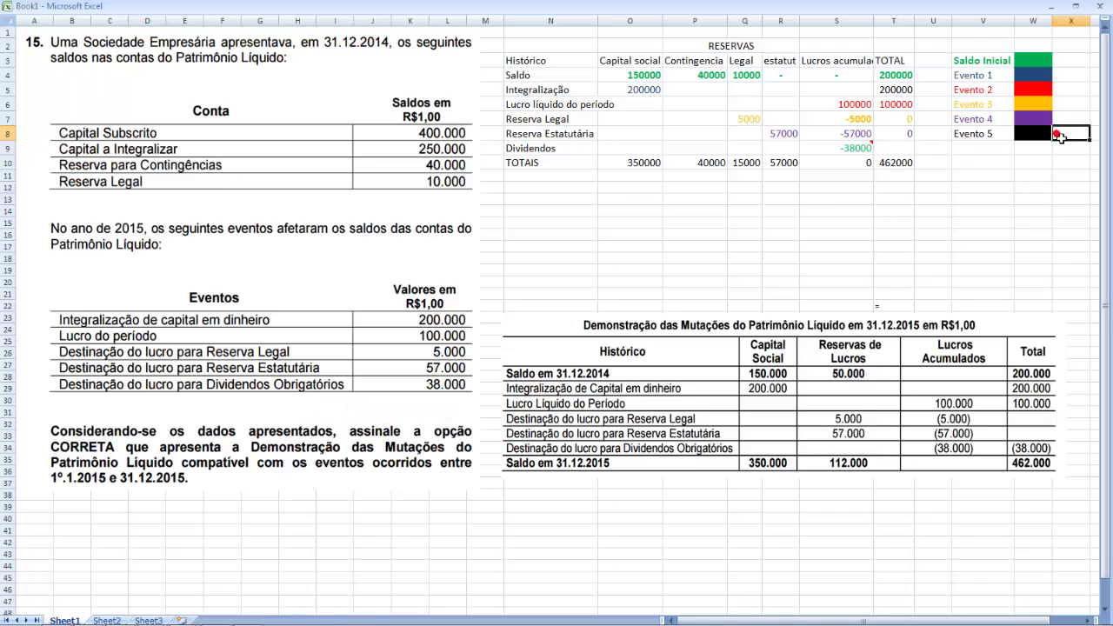
{"action": "left_click", "coordinate": [865, 150]}
{"action": "right_click", "coordinate": [861, 149]}
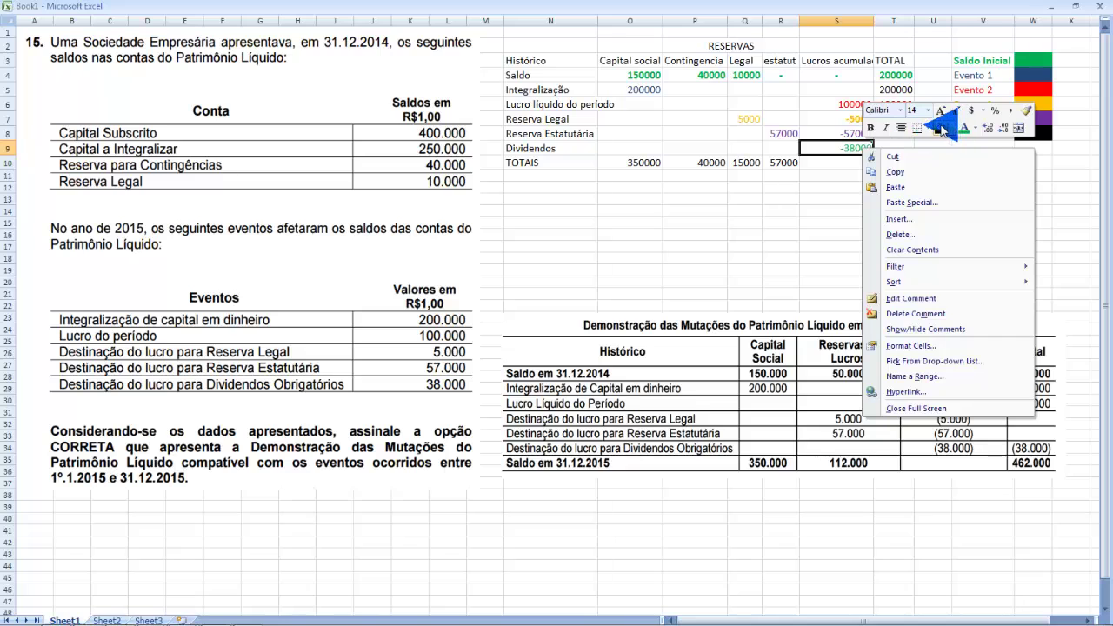
{"action": "left_click", "coordinate": [974, 127]}
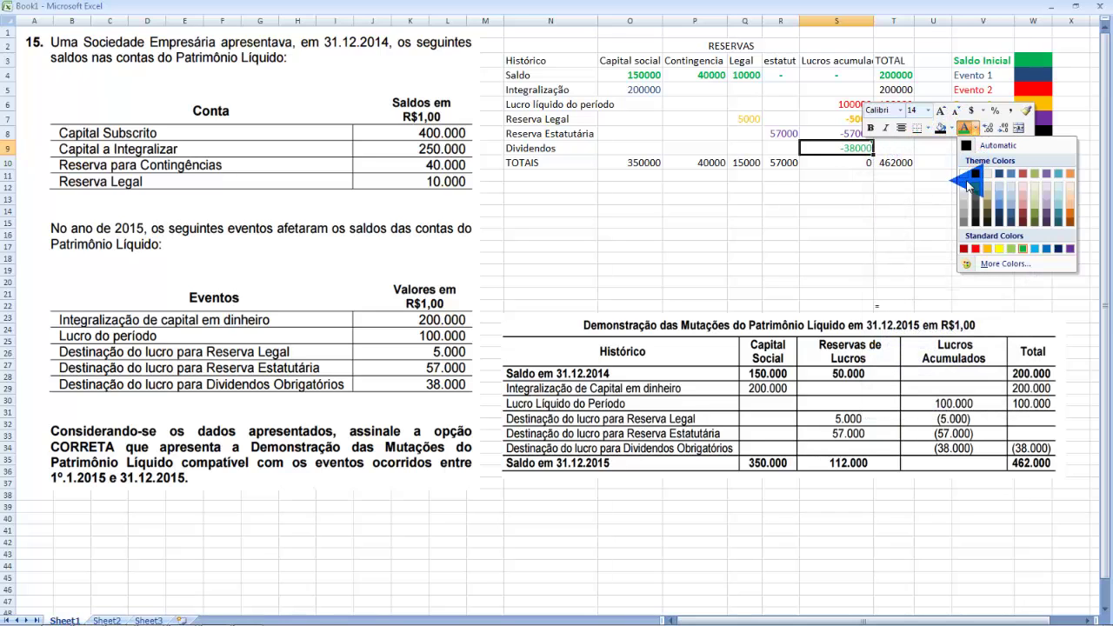
{"action": "left_click", "coordinate": [974, 175]}
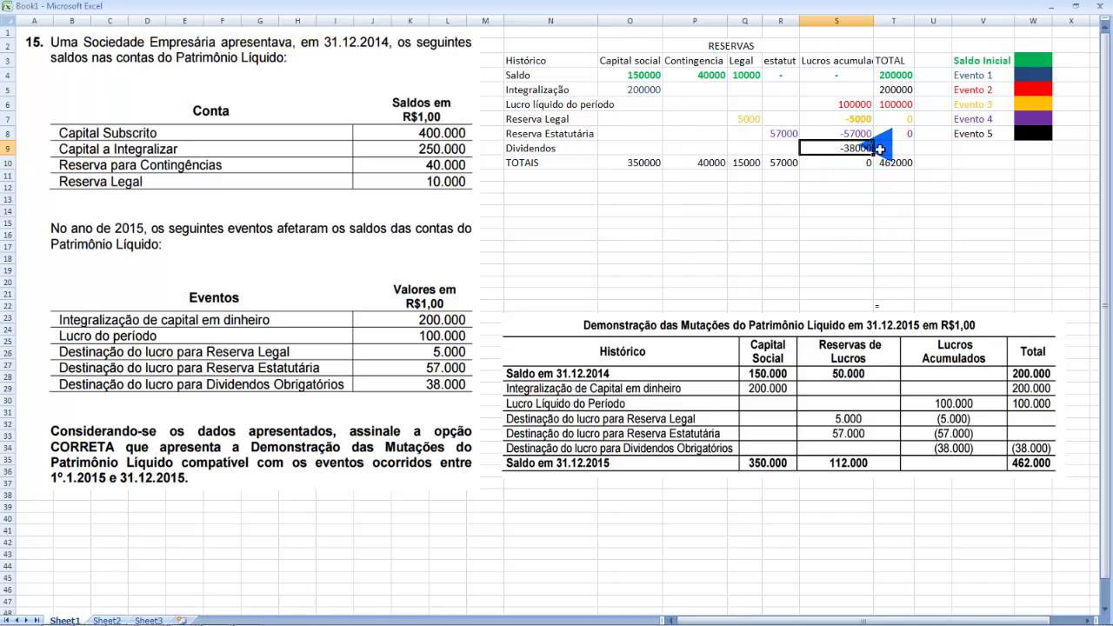
{"action": "mouse_move", "coordinate": [868, 149]}
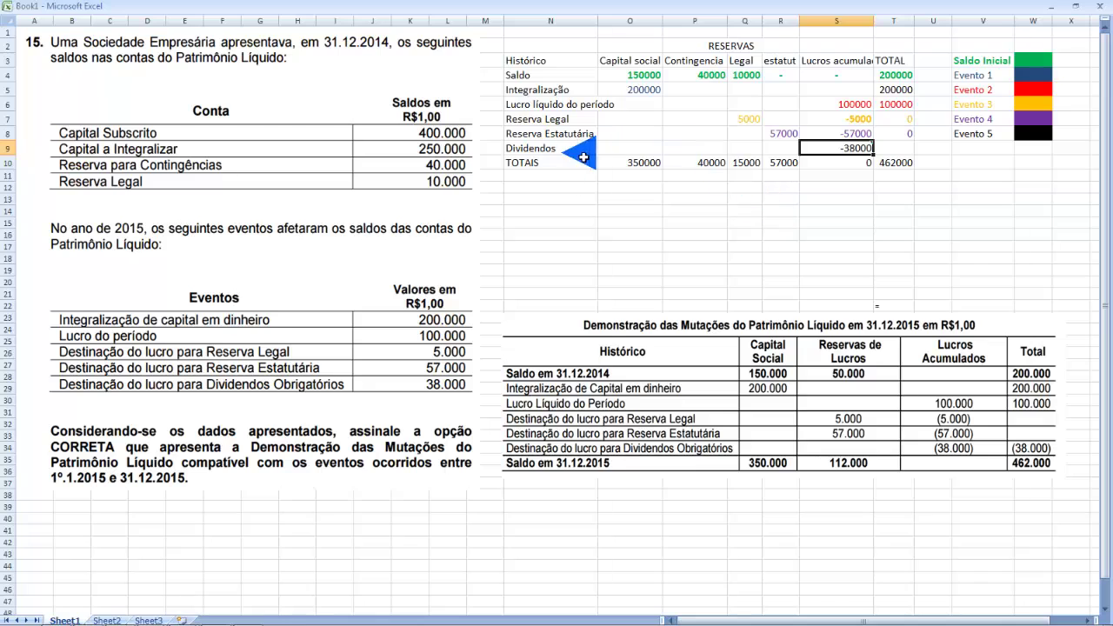
Review the TOTAIS row and inspect the formula behind its Capital social total
{"action": "left_click_drag", "start_coordinate": [561, 163], "coordinate": [891, 163]}
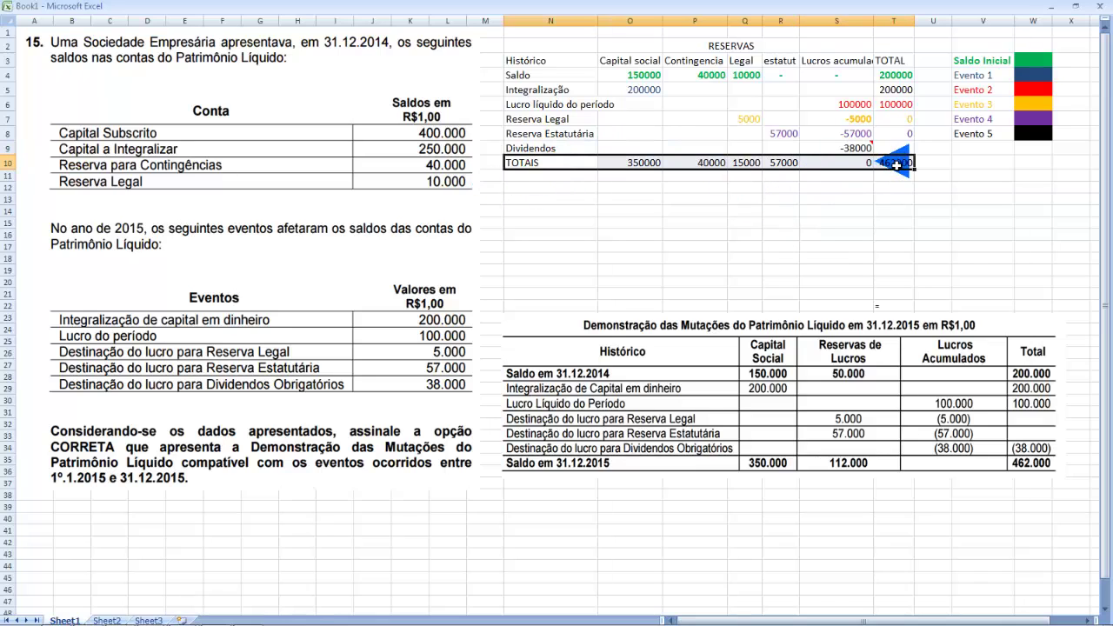
{"action": "left_click", "coordinate": [700, 211]}
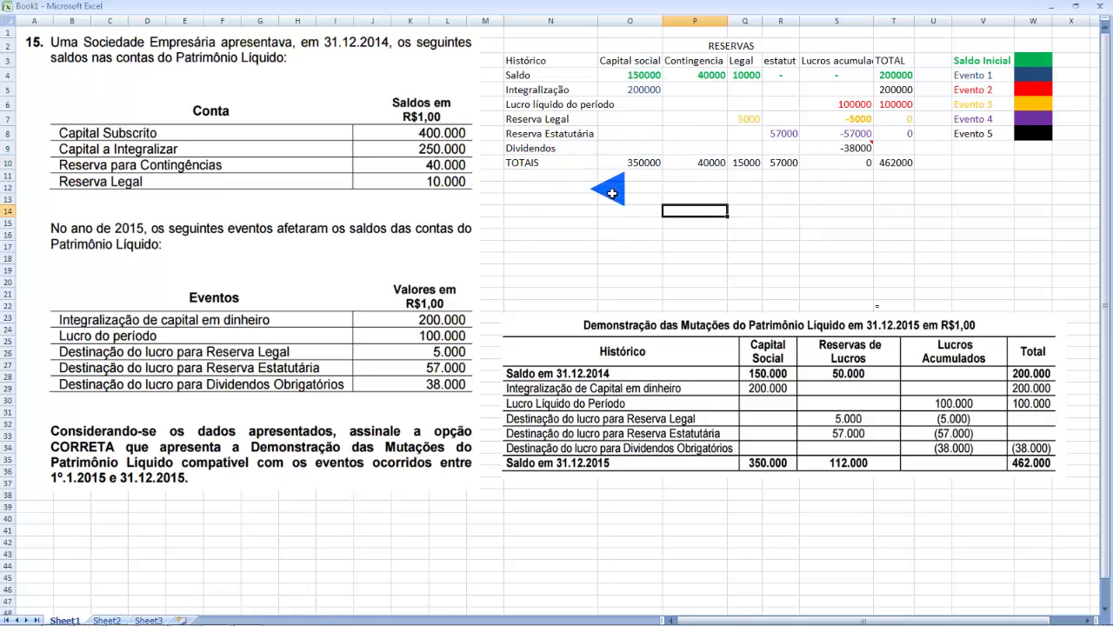
{"action": "double_click", "coordinate": [646, 163]}
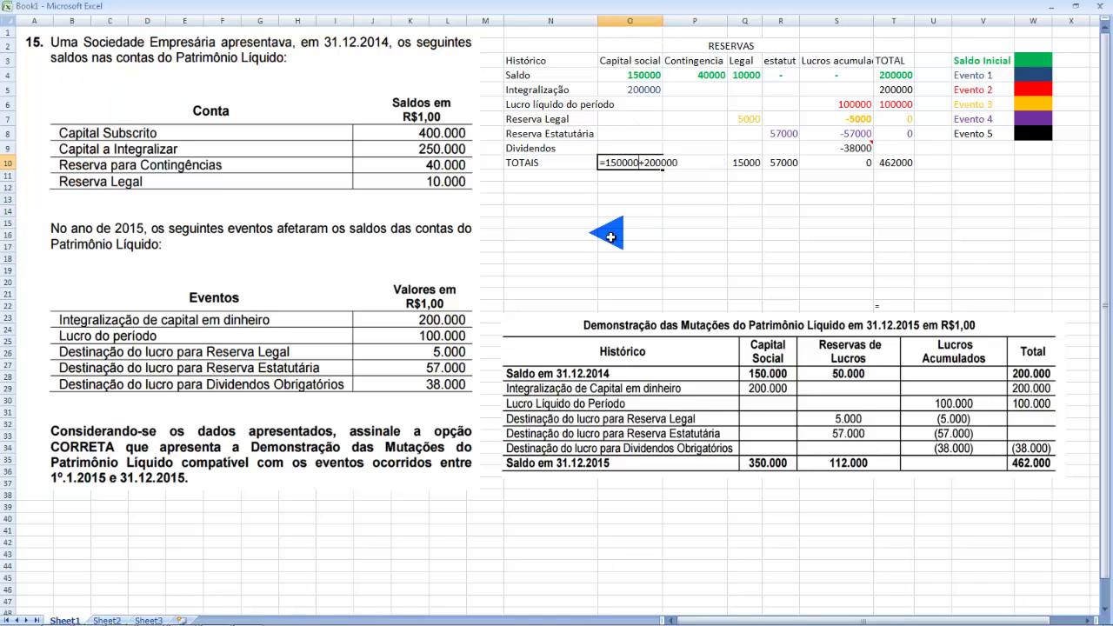
{"action": "key", "text": "Return"}
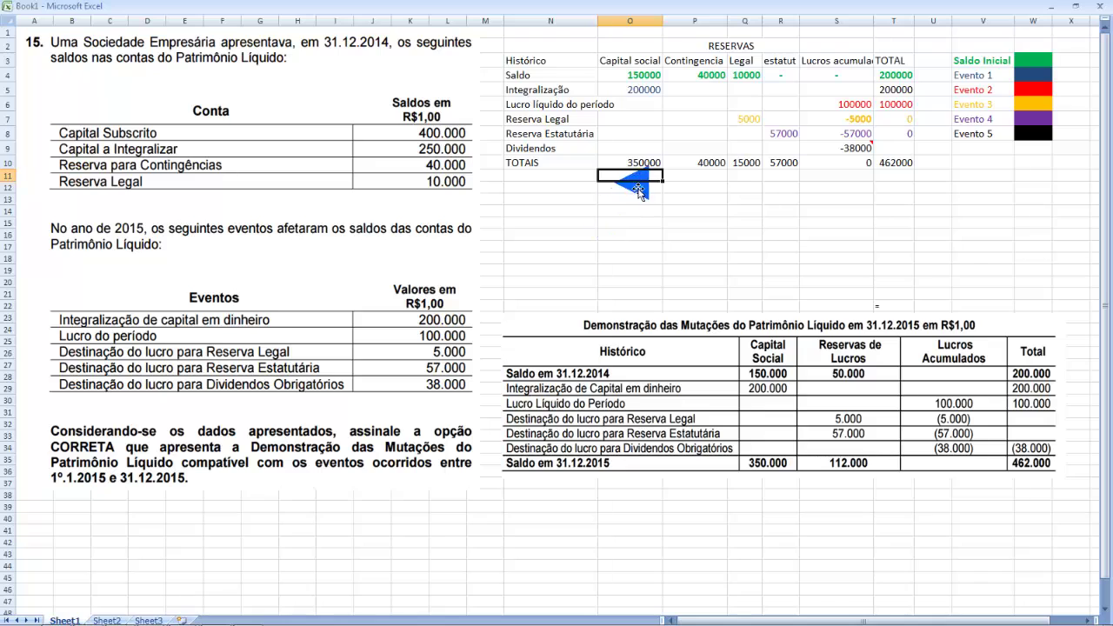
Compare the Contingencia, Legal and statutory reserve totals in the TOTAIS row with the entries in their columns
{"action": "left_click", "coordinate": [699, 165]}
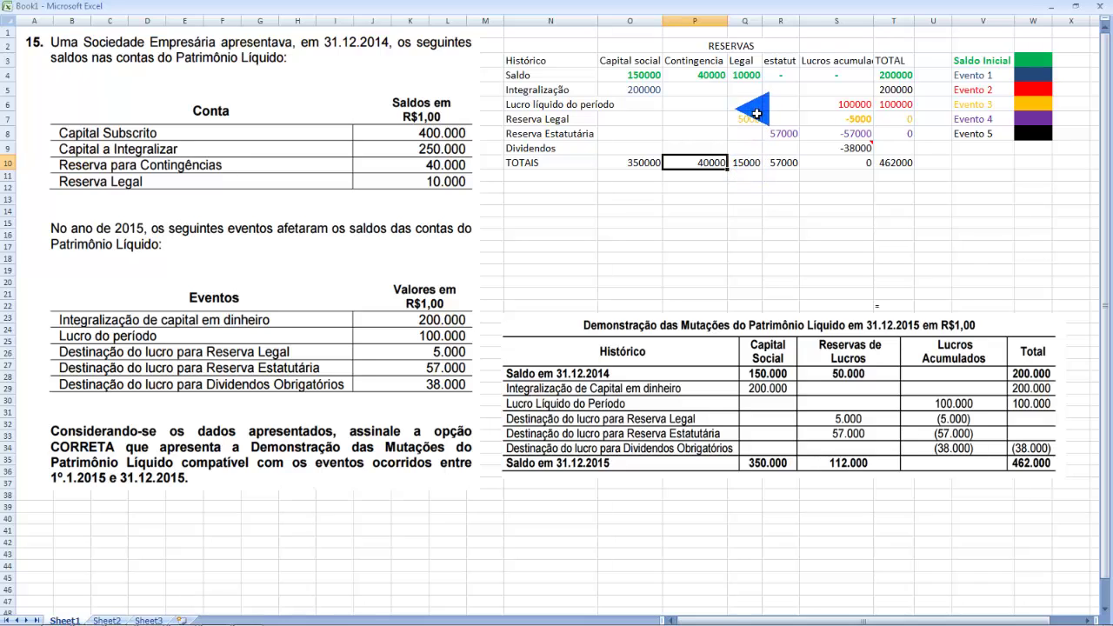
{"action": "left_click", "coordinate": [753, 165]}
{"action": "key", "text": "Return"}
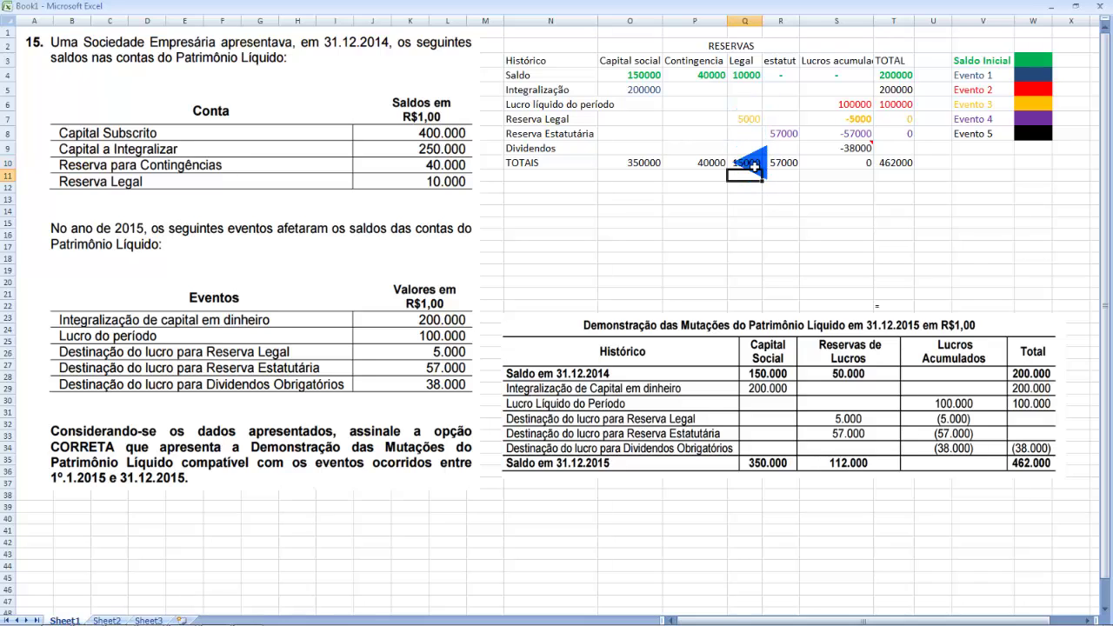
{"action": "left_click", "coordinate": [782, 134]}
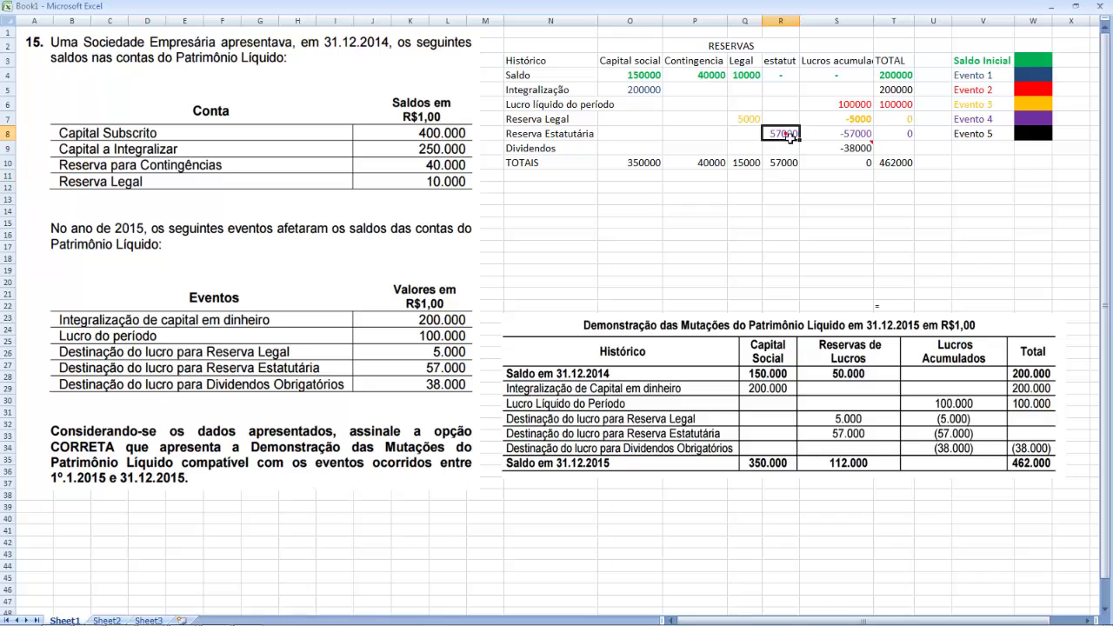
{"action": "left_click", "coordinate": [791, 164]}
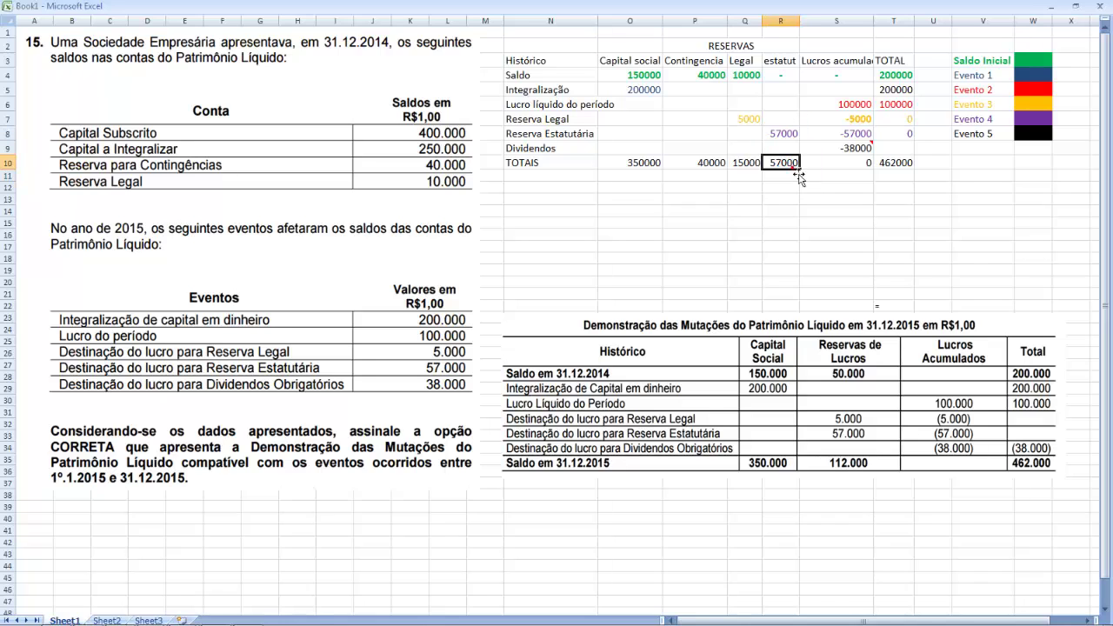
Inspect the formula behind the Lucros acumulados total in the TOTAIS row
{"action": "left_click", "coordinate": [865, 164]}
{"action": "double_click", "coordinate": [857, 167]}
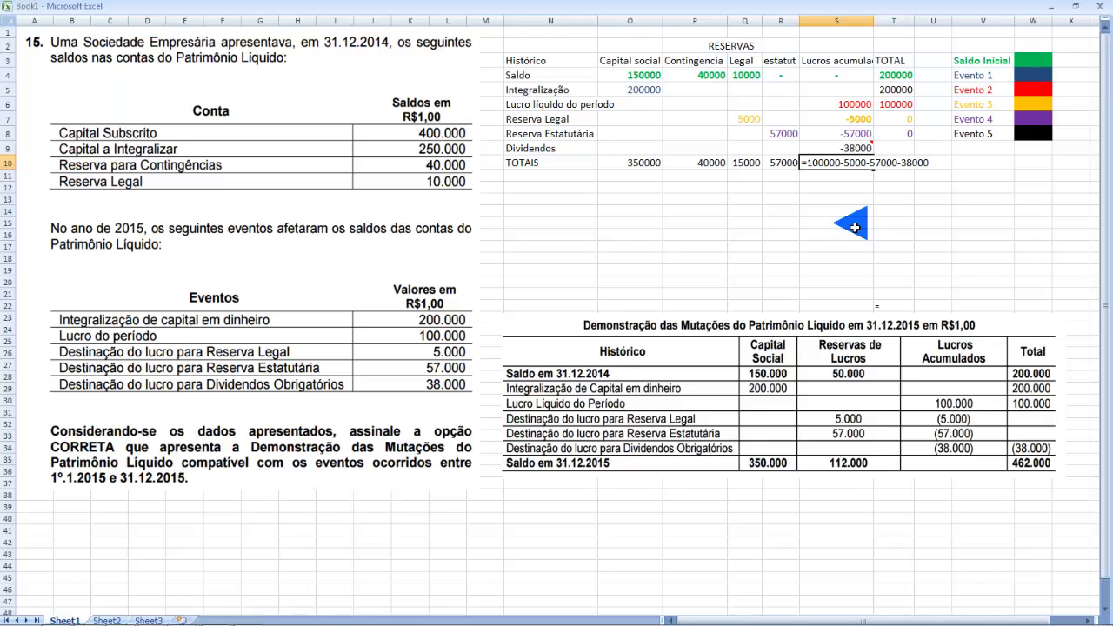
{"action": "key", "text": "Return"}
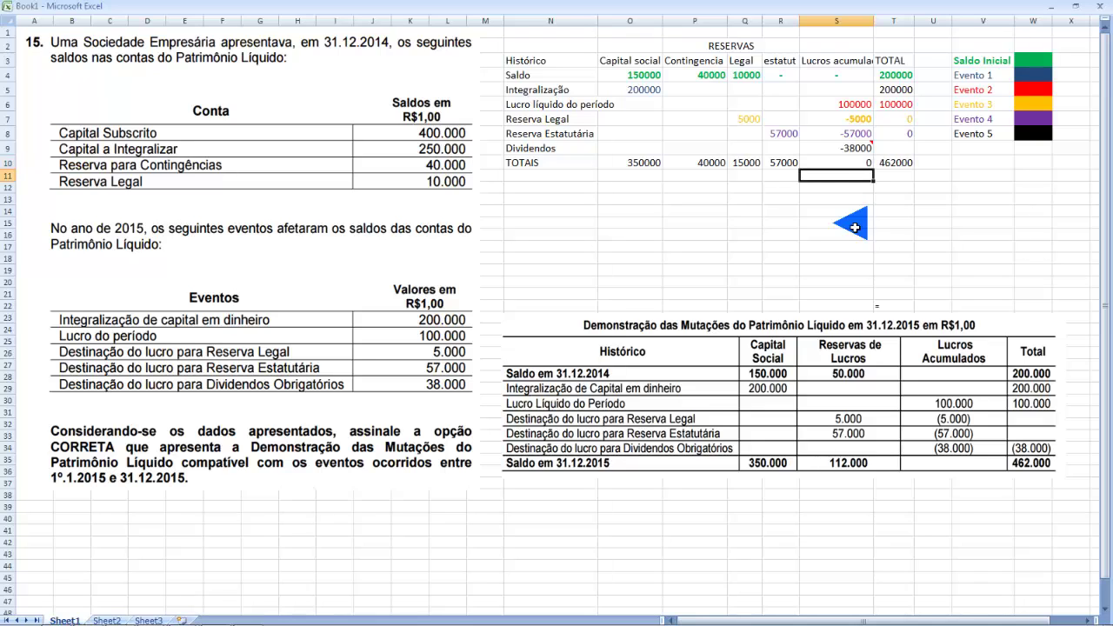
{"action": "type", "text": "1"}
Compare the individual totals of the TOTAIS row with the formula in its TOTAL column
{"action": "left_click", "coordinate": [894, 161]}
{"action": "left_click", "coordinate": [624, 162]}
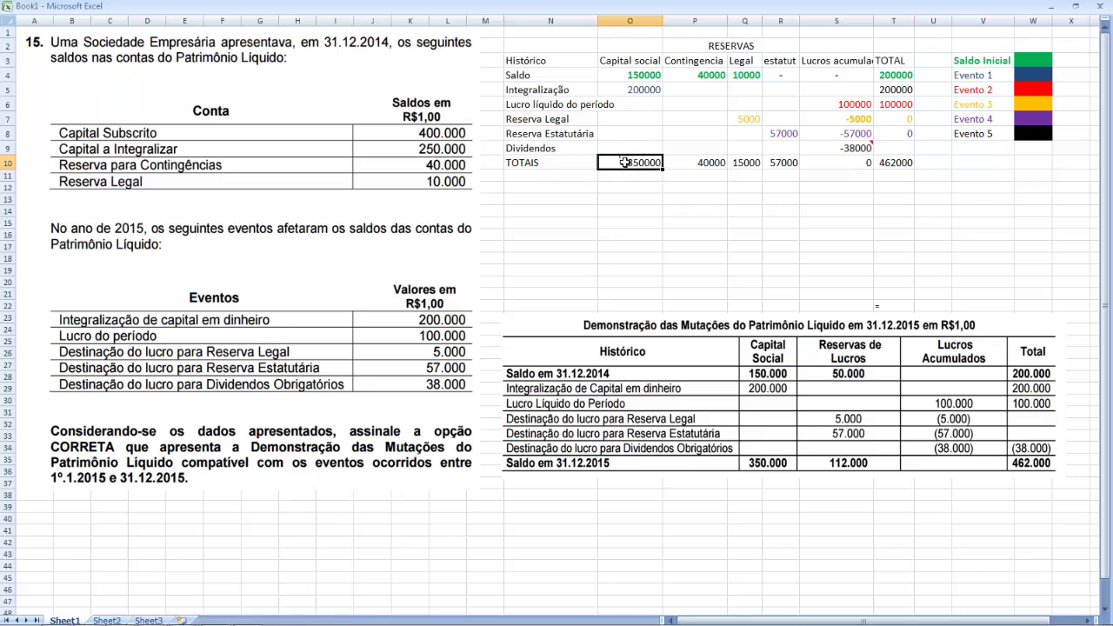
{"action": "left_click_drag", "start_coordinate": [624, 162], "coordinate": [872, 164]}
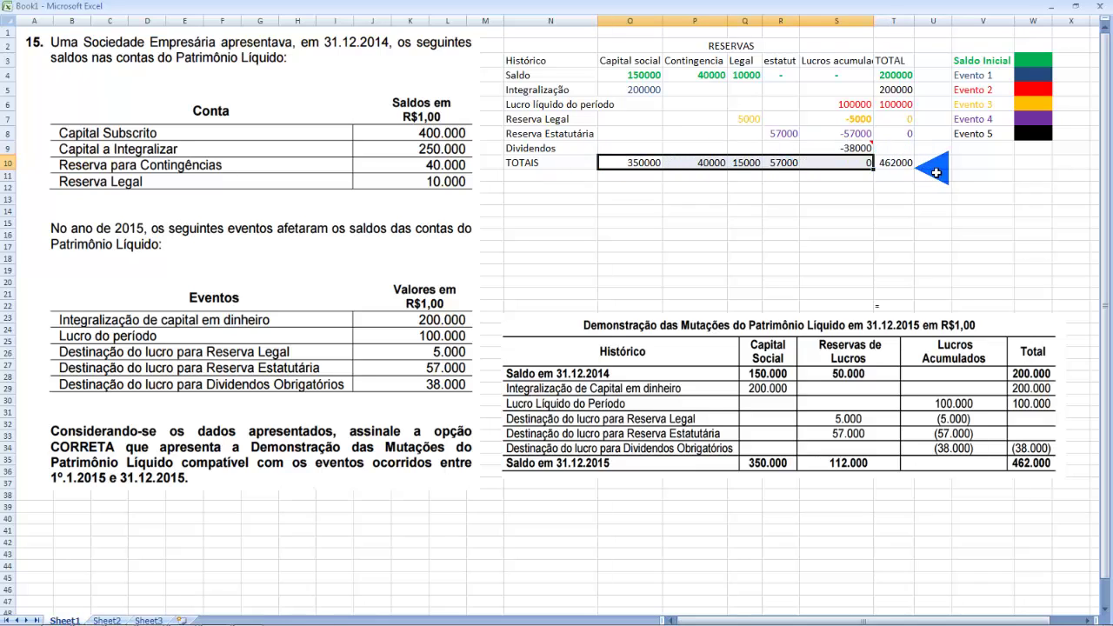
{"action": "left_click", "coordinate": [894, 162]}
{"action": "double_click", "coordinate": [896, 164]}
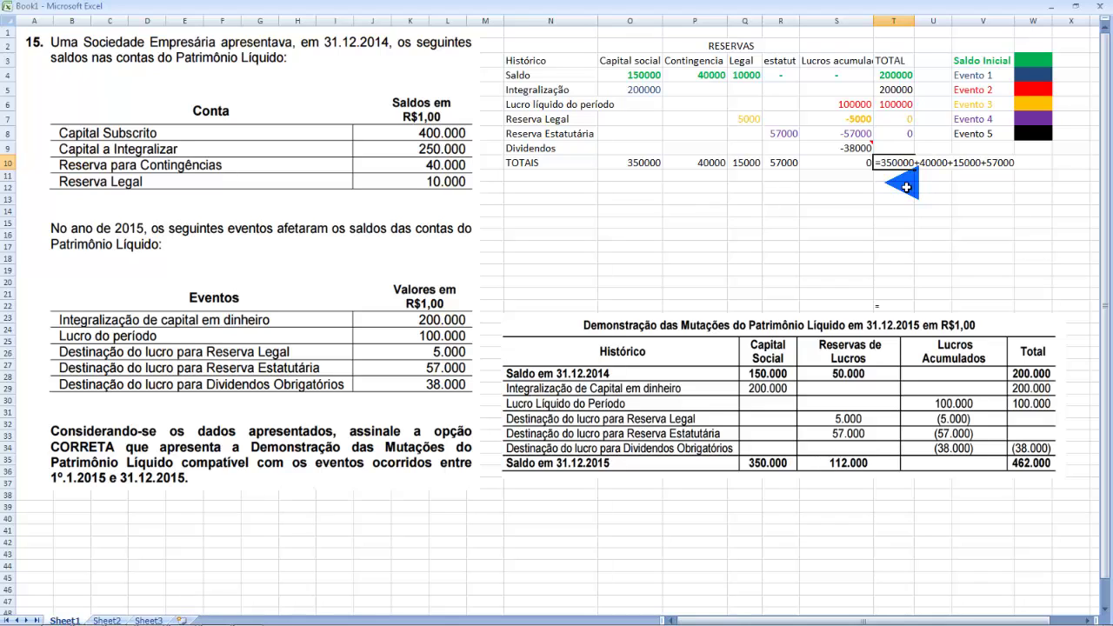
{"action": "key", "text": "Return"}
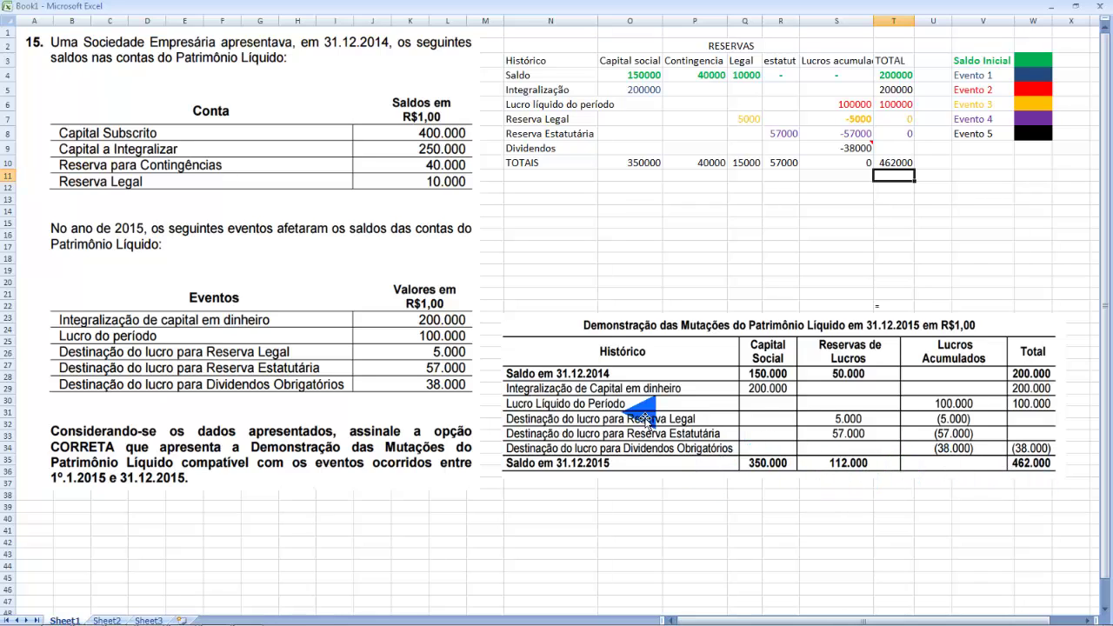
Compare the TOTAIS row with the Saldo em 31.12.2015 row of the answer statement
{"action": "left_click", "coordinate": [757, 251]}
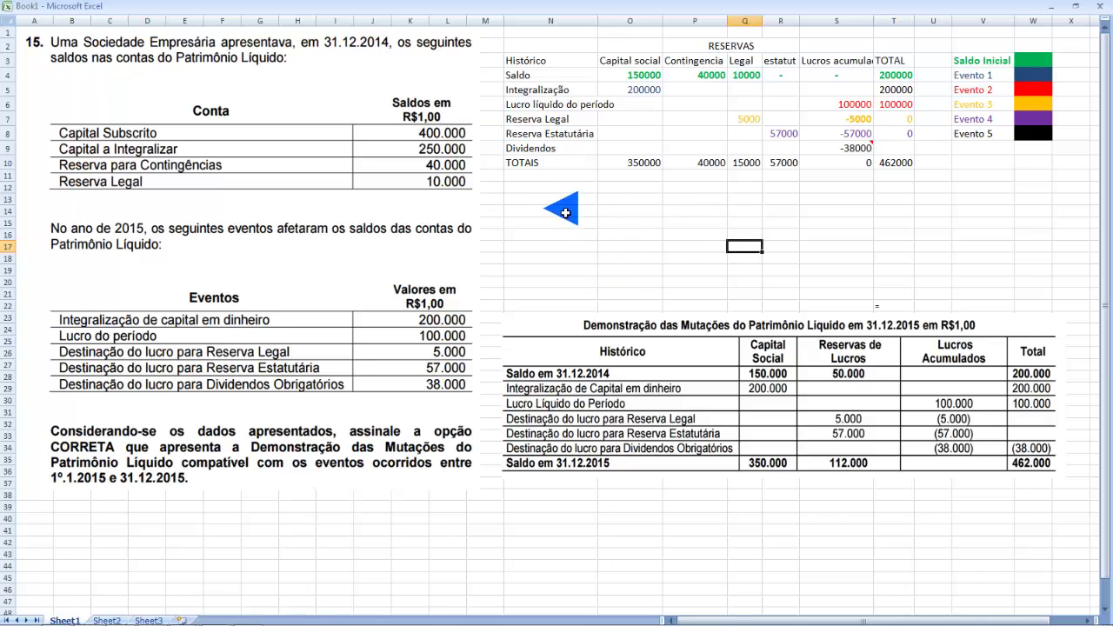
{"action": "left_click_drag", "start_coordinate": [522, 163], "coordinate": [895, 163]}
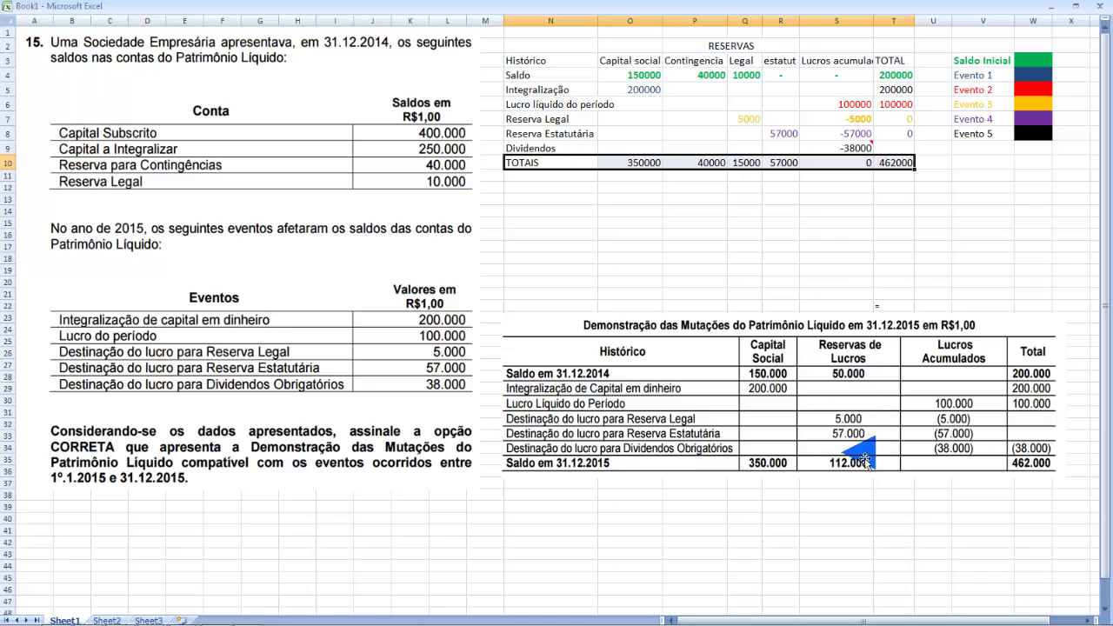
{"action": "left_click", "coordinate": [848, 383]}
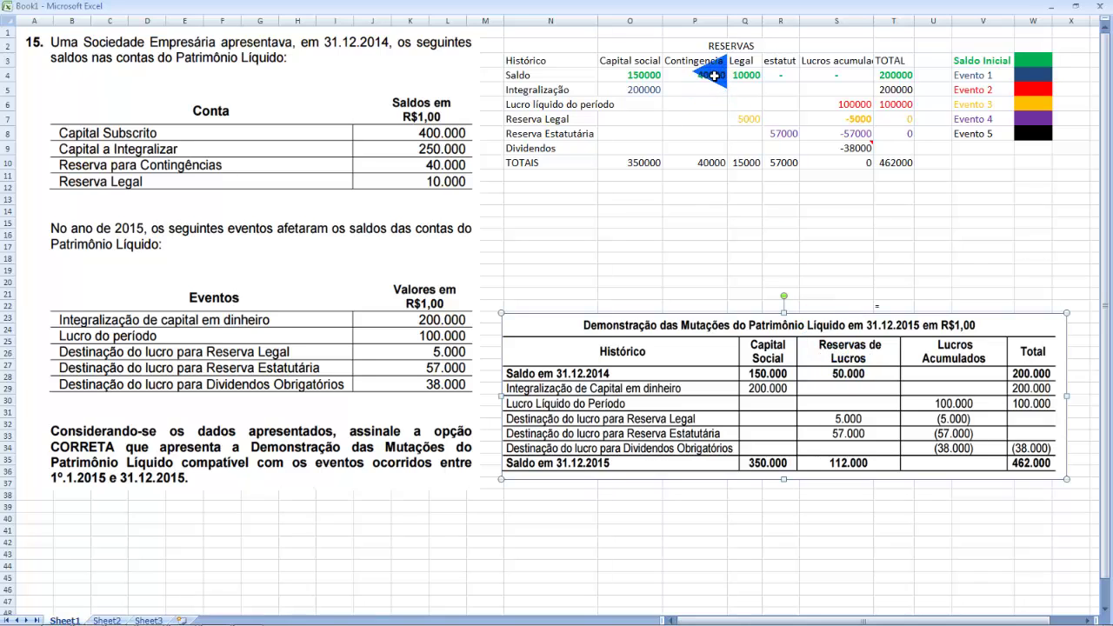
Match the opening reserves, Reserva Legal and Reserva Estatutária amounts against the Reservas de Lucros column of the answer statement
{"action": "left_click_drag", "start_coordinate": [704, 75], "coordinate": [752, 76]}
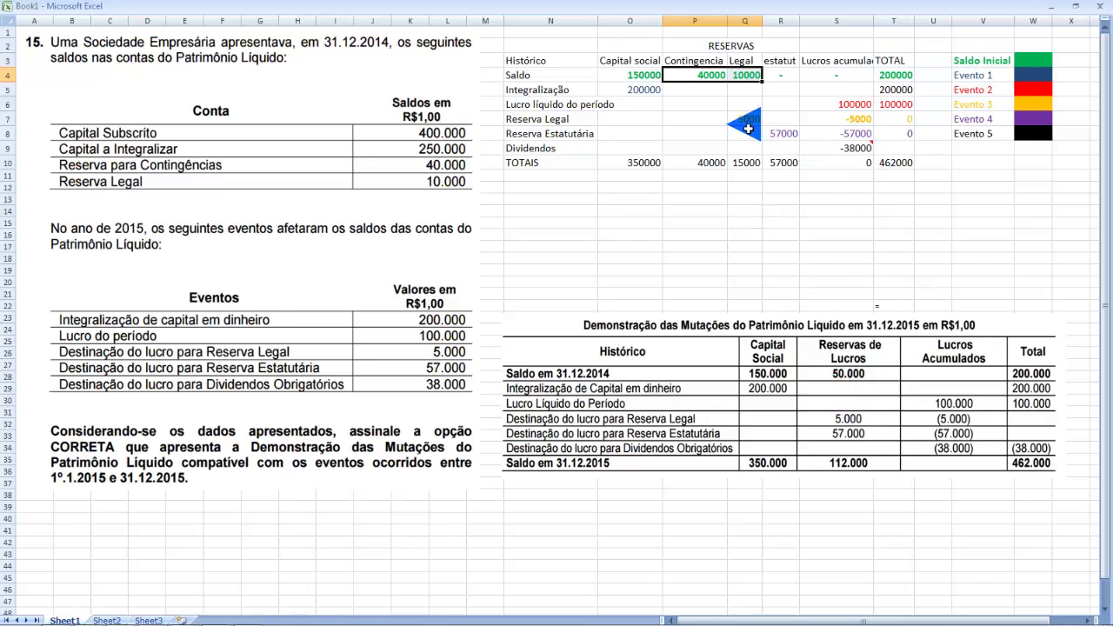
{"action": "left_click_drag", "start_coordinate": [580, 119], "coordinate": [748, 120]}
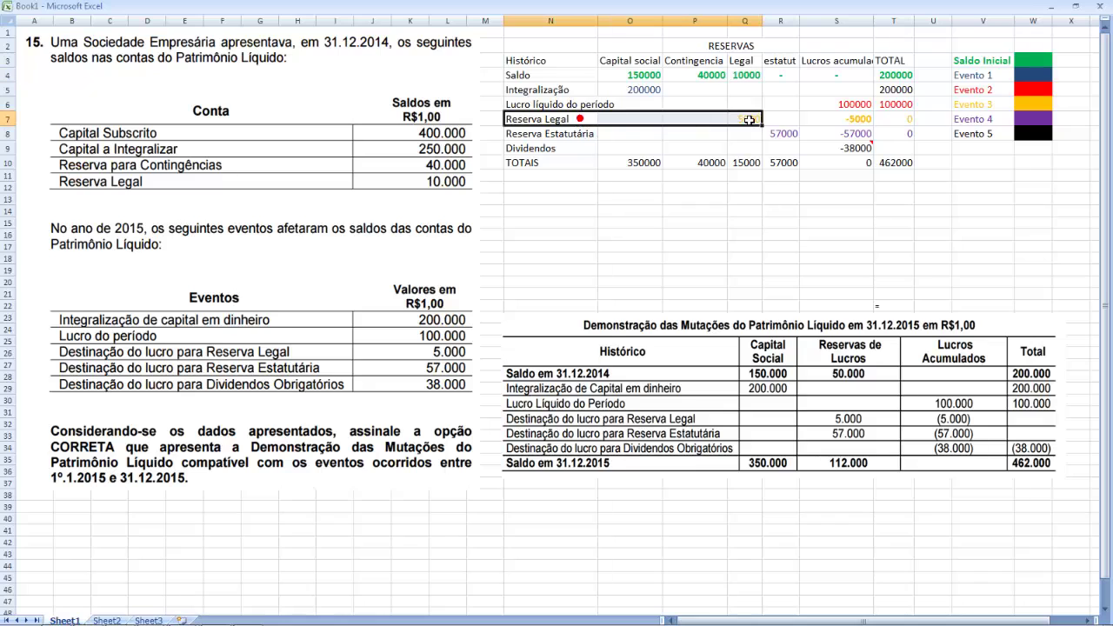
{"action": "left_click", "coordinate": [830, 430]}
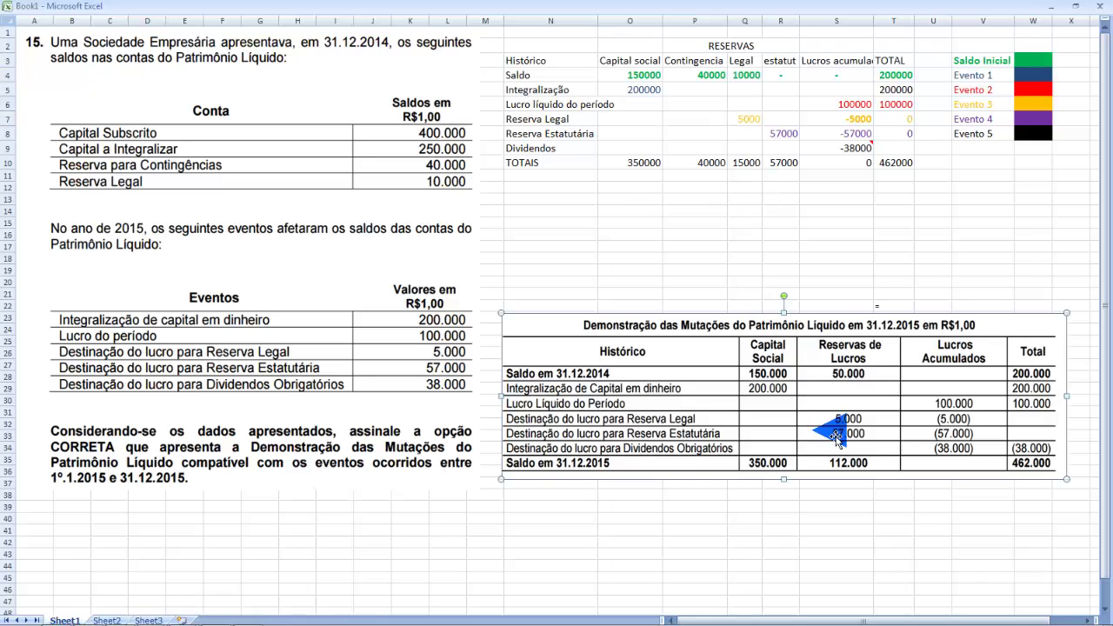
{"action": "left_click", "coordinate": [780, 134]}
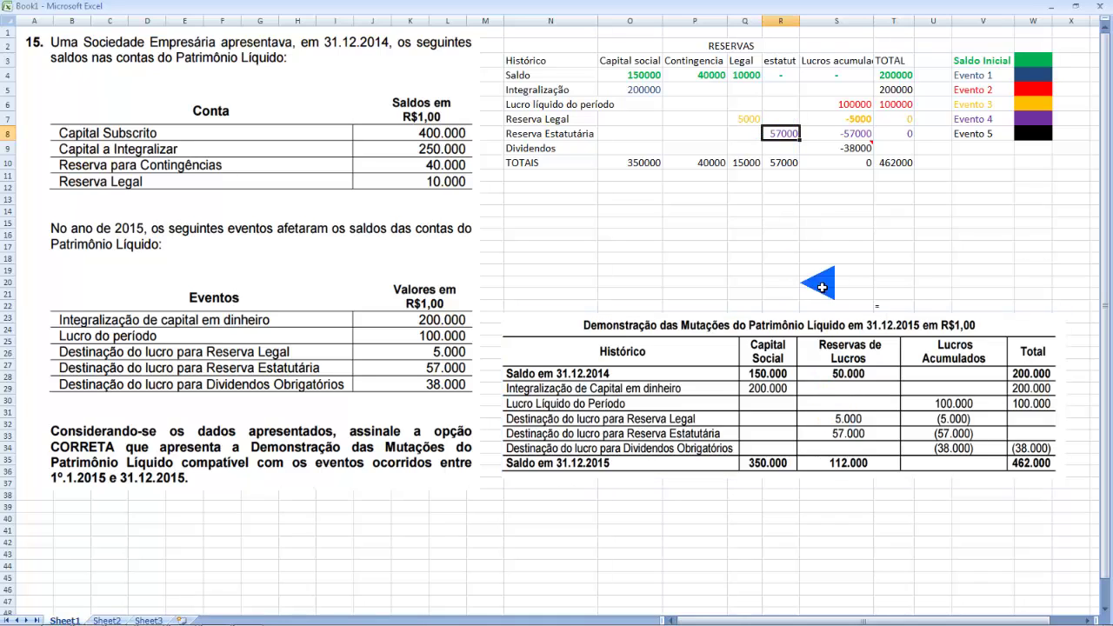
{"action": "left_click", "coordinate": [783, 136]}
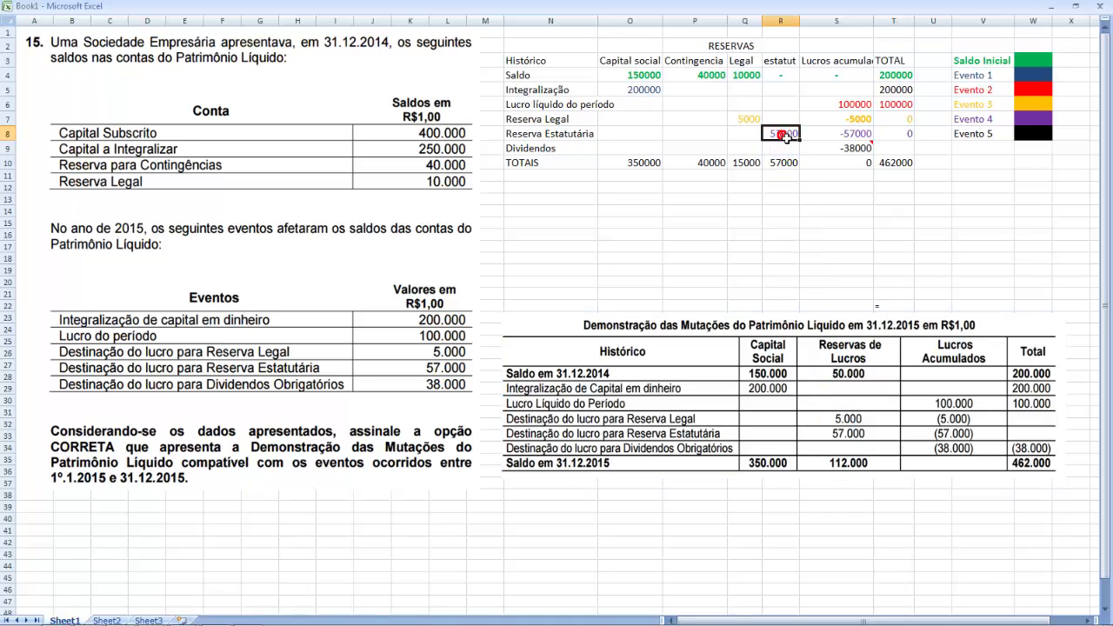
{"action": "left_click", "coordinate": [750, 125]}
{"action": "left_click_drag", "start_coordinate": [691, 76], "coordinate": [741, 76]}
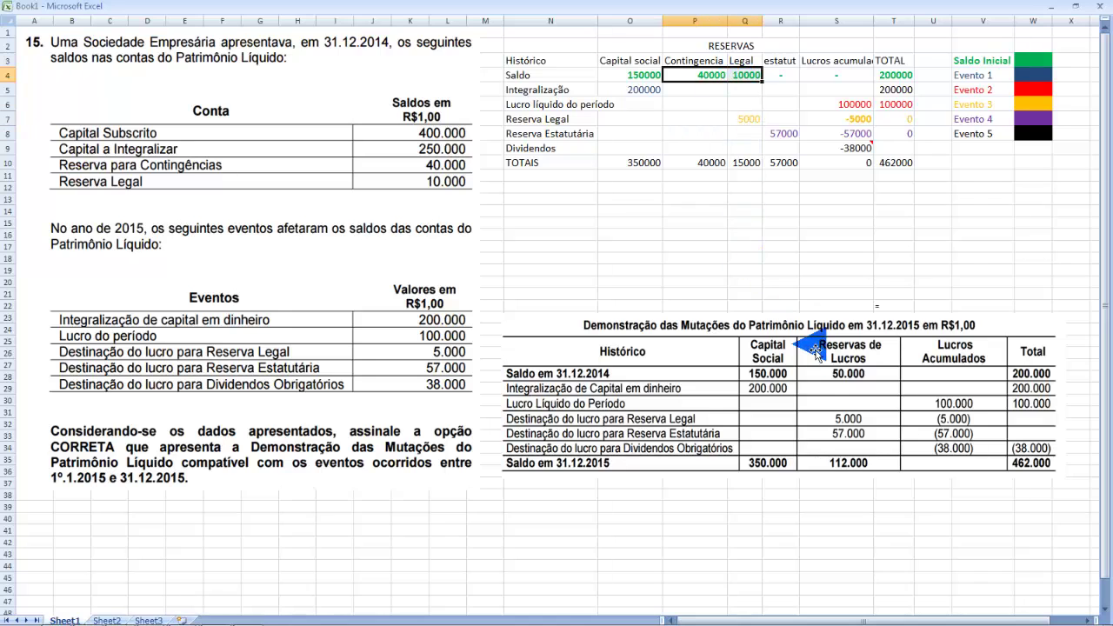
Check the profit reserves by calculating 40000+10000+5000+57000 in empty cell Q14, and clear the cell again
{"action": "left_click", "coordinate": [746, 212]}
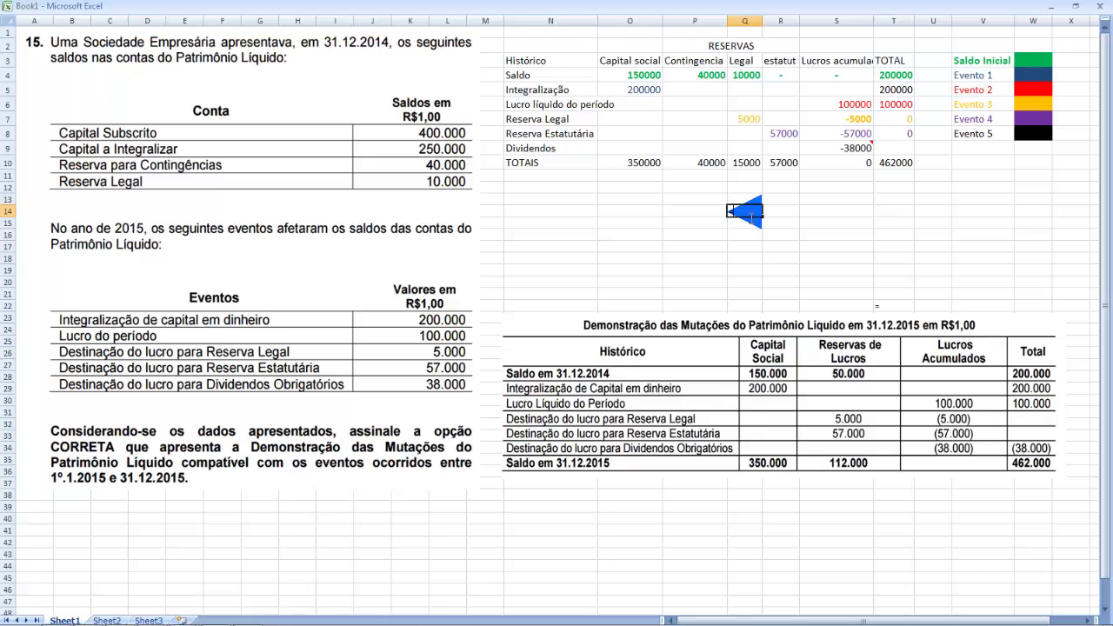
{"action": "type", "text": "-38000"}
{"action": "type", "text": "+10000"}
{"action": "type", "text": "+5000+"}
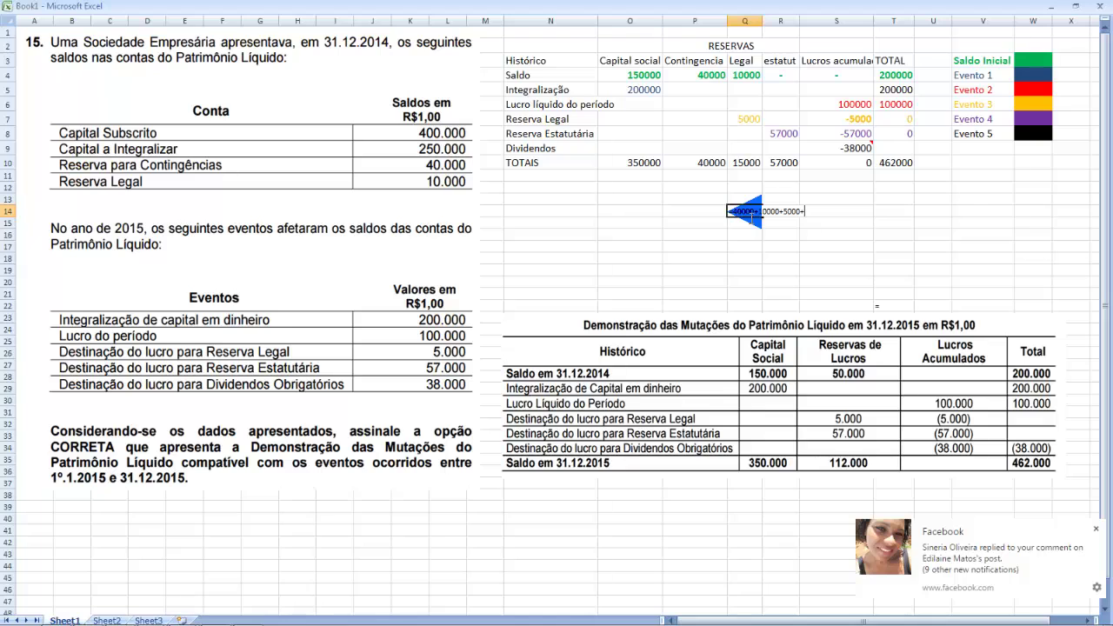
{"action": "type", "text": "57"}
{"action": "type", "text": "000"}
{"action": "key", "text": "Return"}
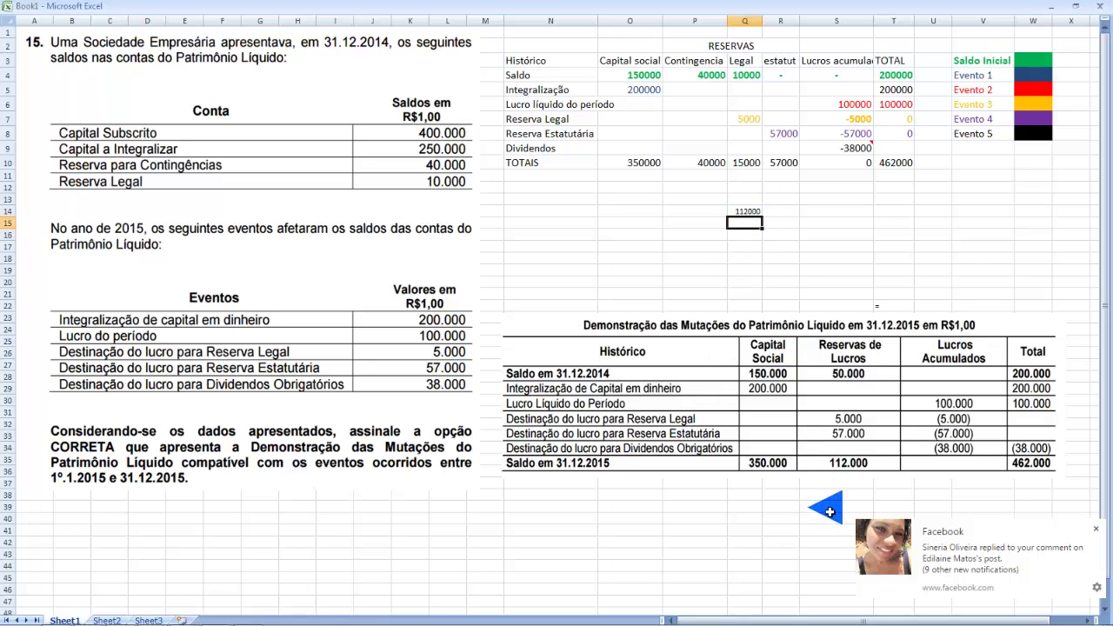
{"action": "left_click", "coordinate": [746, 212]}
{"action": "key", "text": "Delete"}
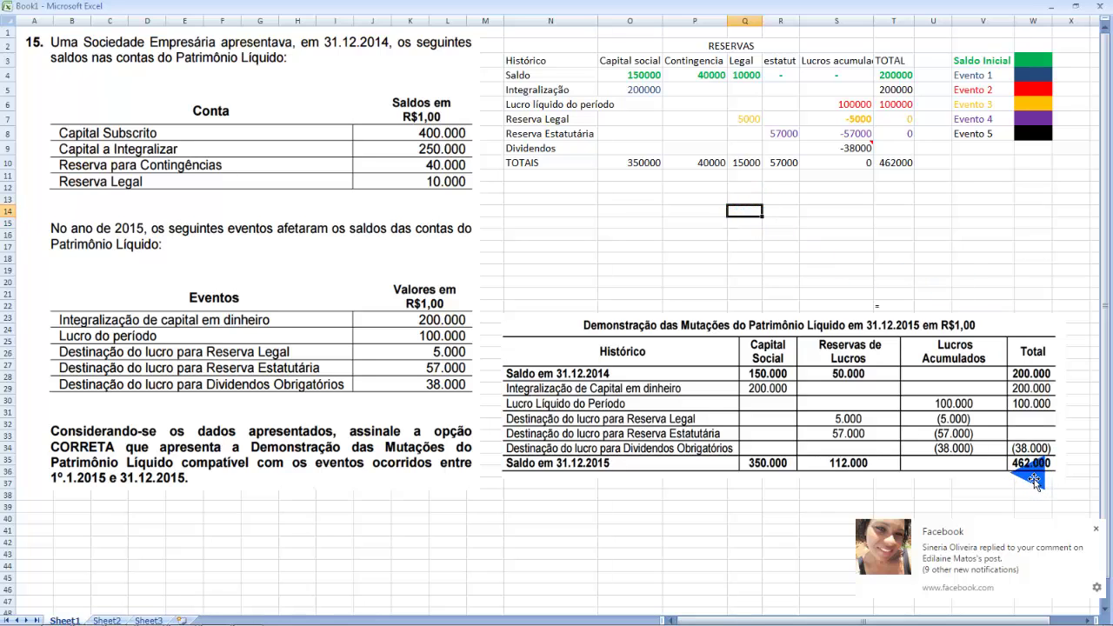
Compare the TOTAIS row's amount in the TOTAL column with the final Total of the answer statement
{"action": "left_click", "coordinate": [904, 177]}
{"action": "left_click", "coordinate": [900, 165]}
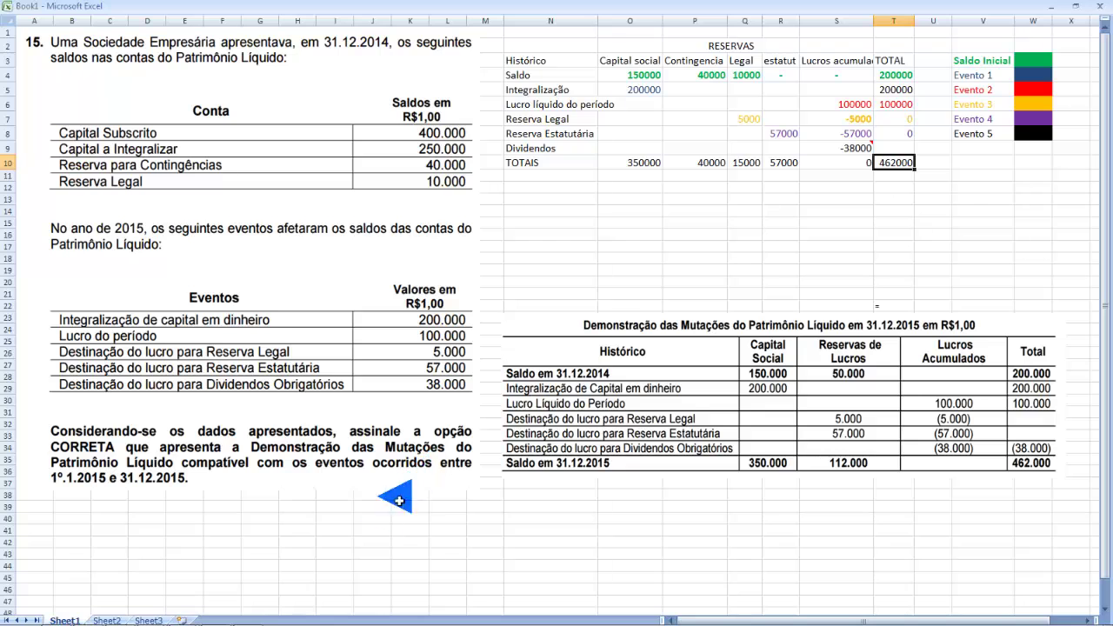
Switch to the running PowerPoint slide show and advance from question 15 to the closing contact slide
{"action": "key", "text": "super"}
{"action": "left_click", "coordinate": [196, 616]}
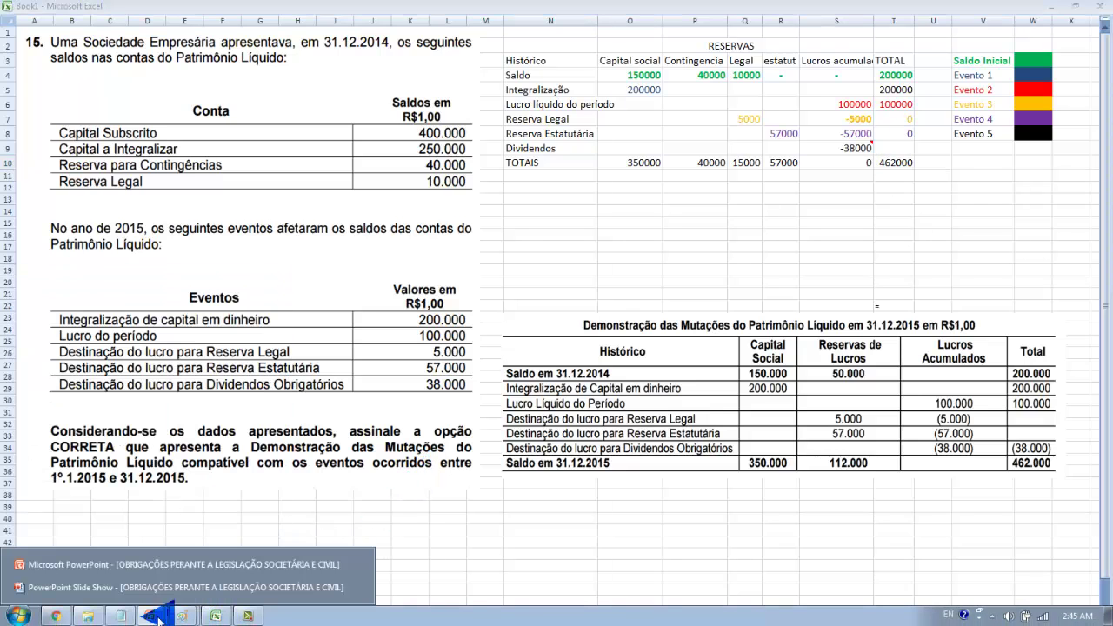
{"action": "left_click", "coordinate": [167, 591]}
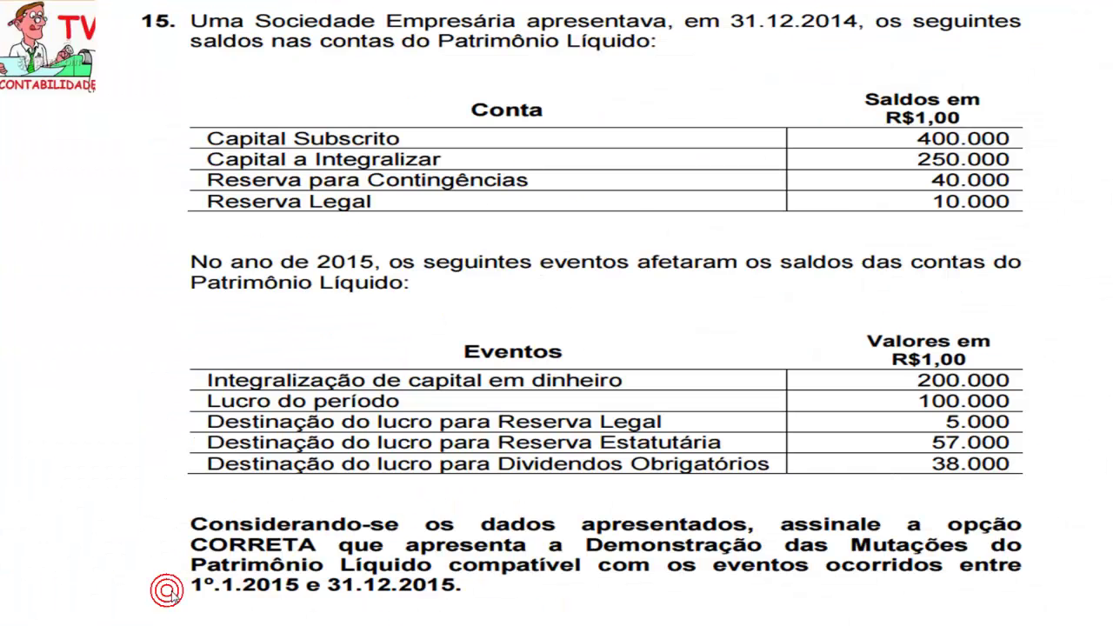
{"action": "left_click", "coordinate": [213, 567]}
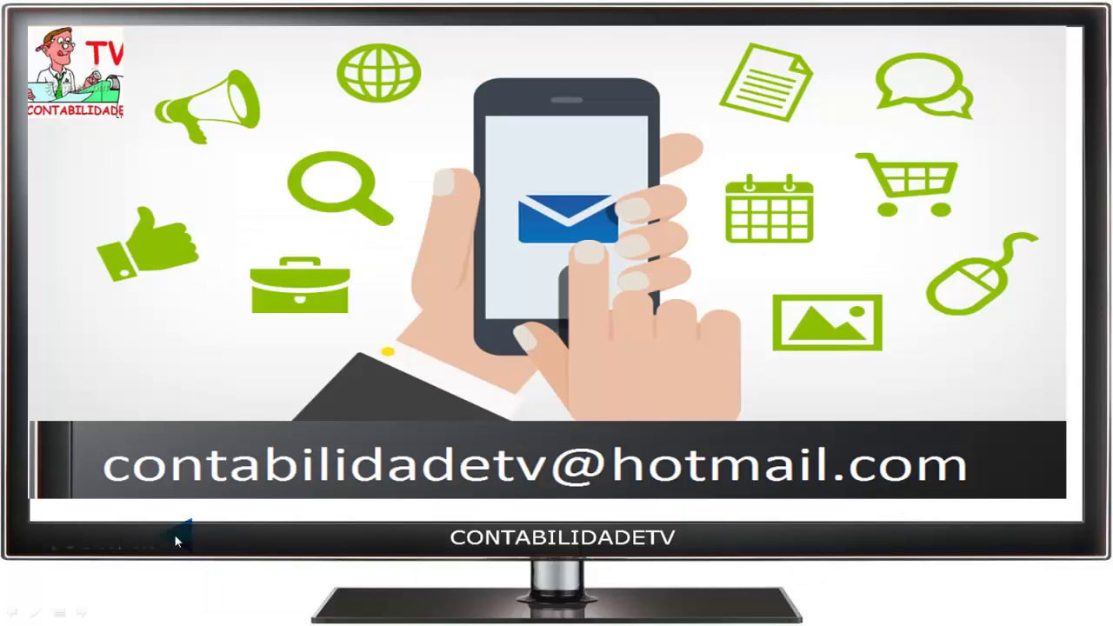